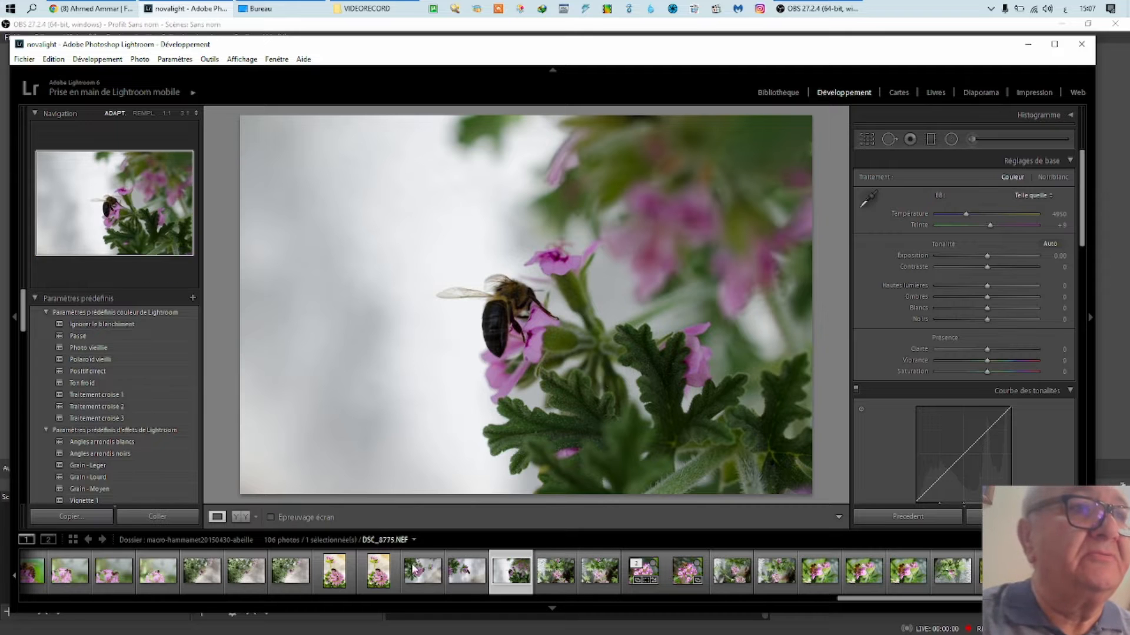
- Rotate the bee photo by quarter turns through a full circle in the Library's single-image view
left_click(72, 540)
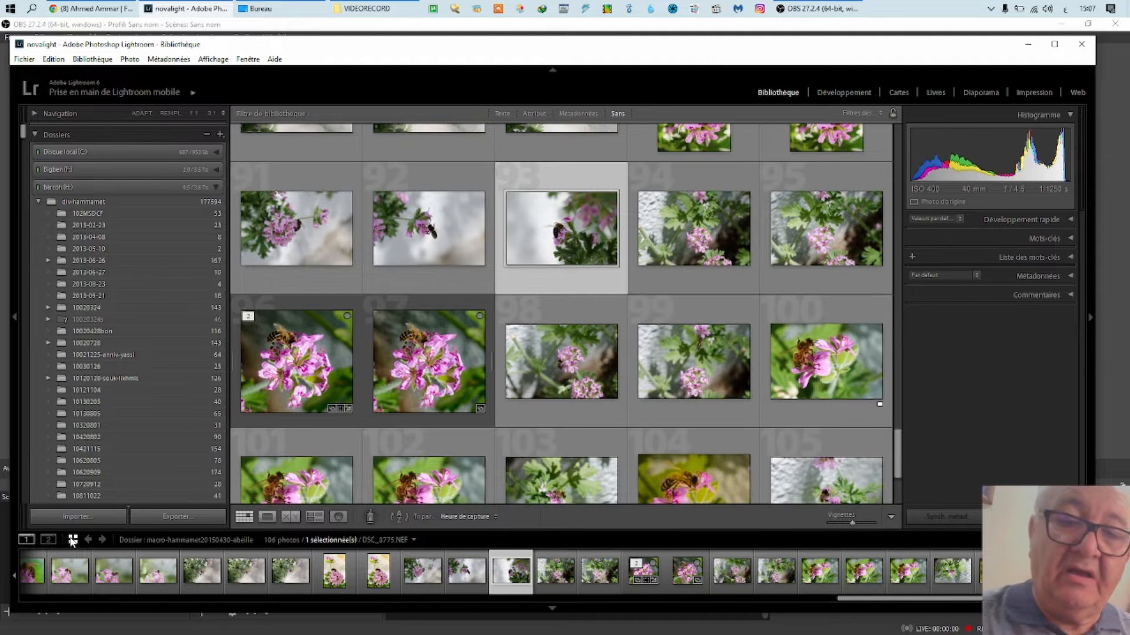
key("e")
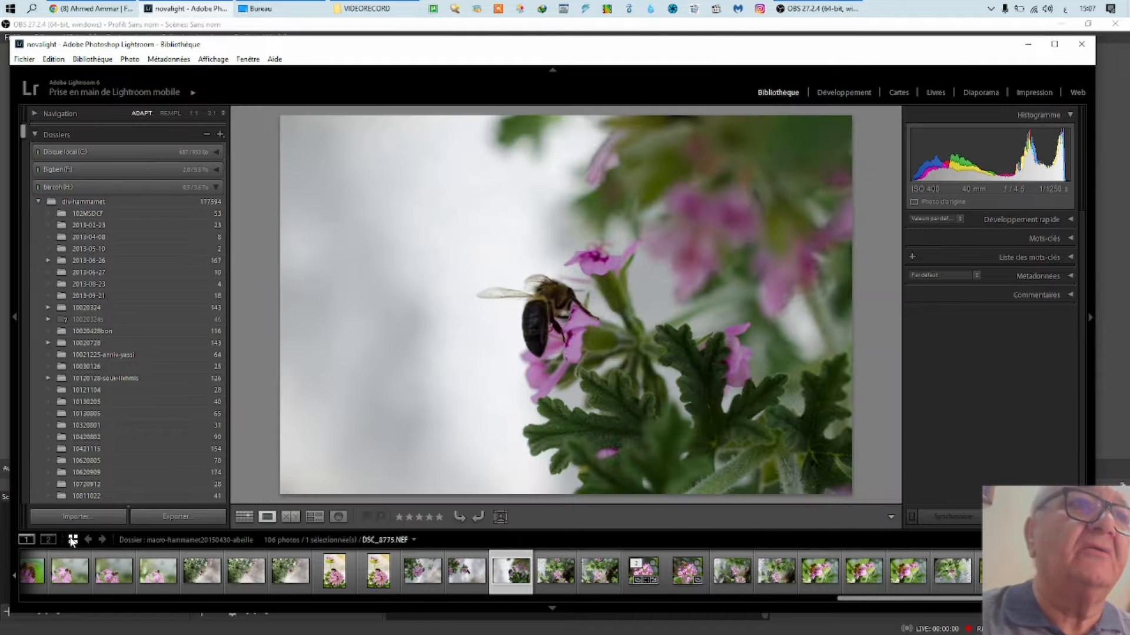
left_click(479, 517)
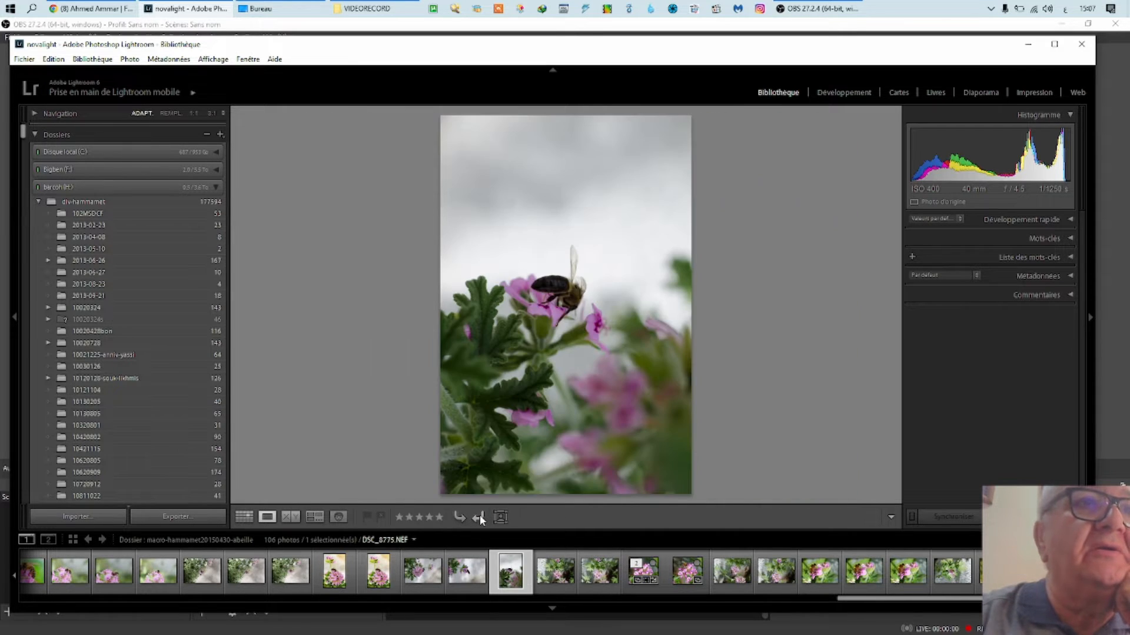
left_click(479, 517)
left_click(479, 516)
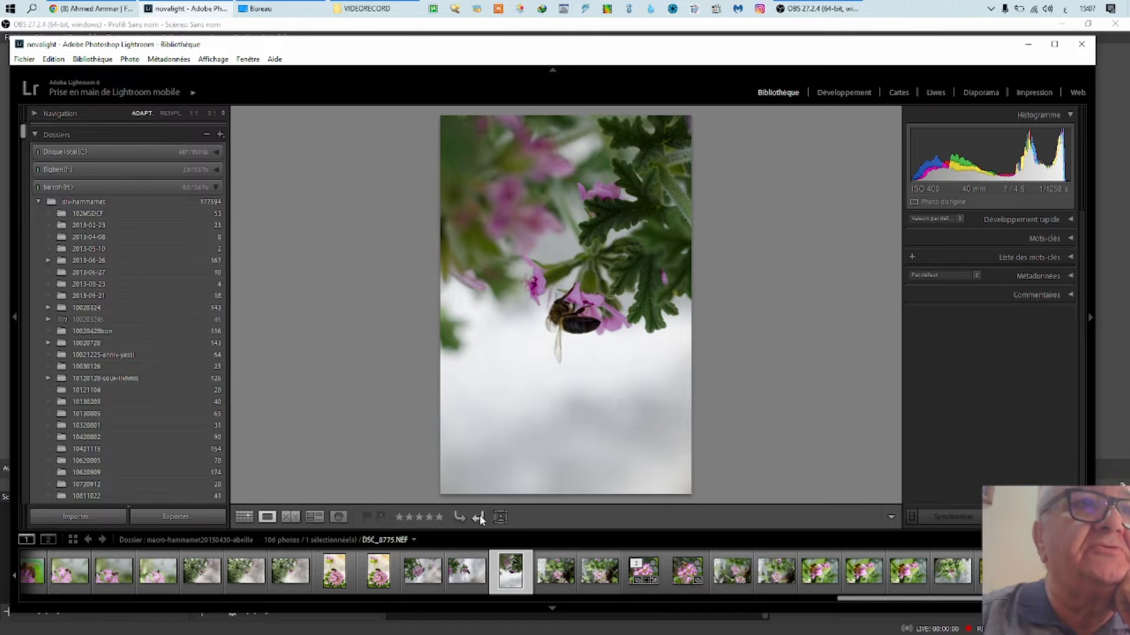
left_click(480, 517)
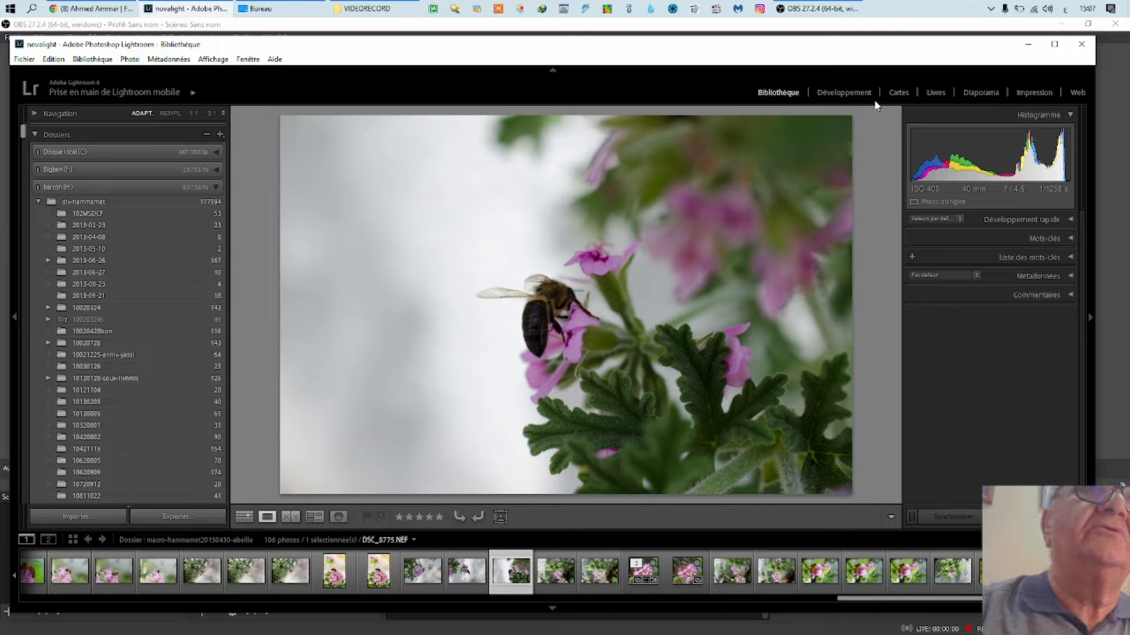
- Start cropping the bee photo in the Develop module and rotate it to an angle of -26.11
left_click(830, 90)
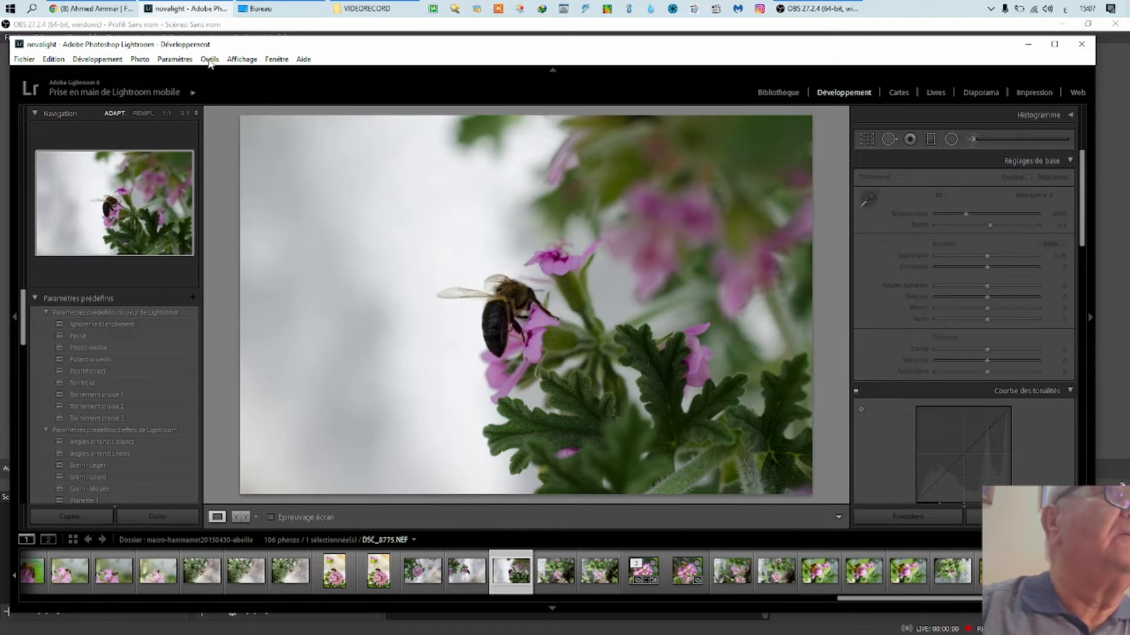
left_click(209, 59)
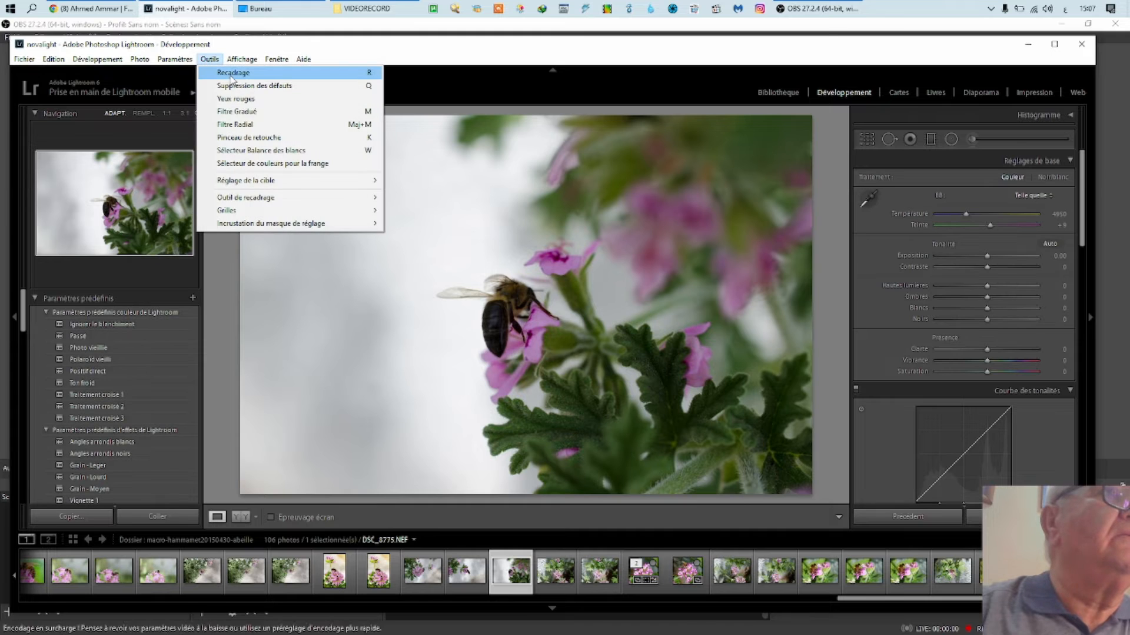
left_click(231, 76)
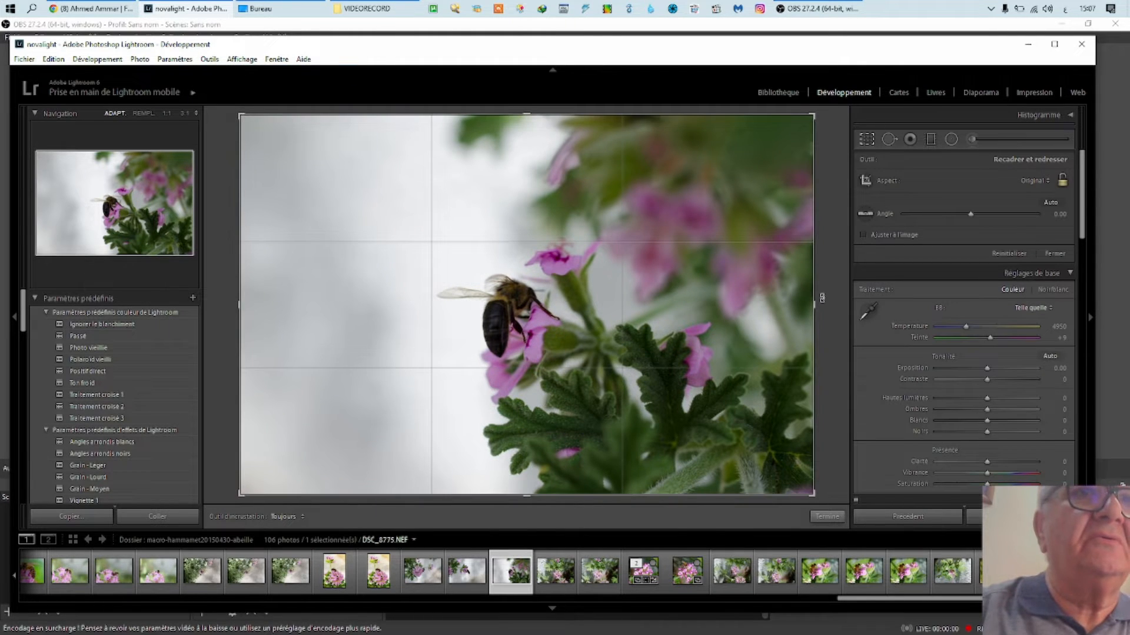
left_click_drag(825, 299, 783, 433)
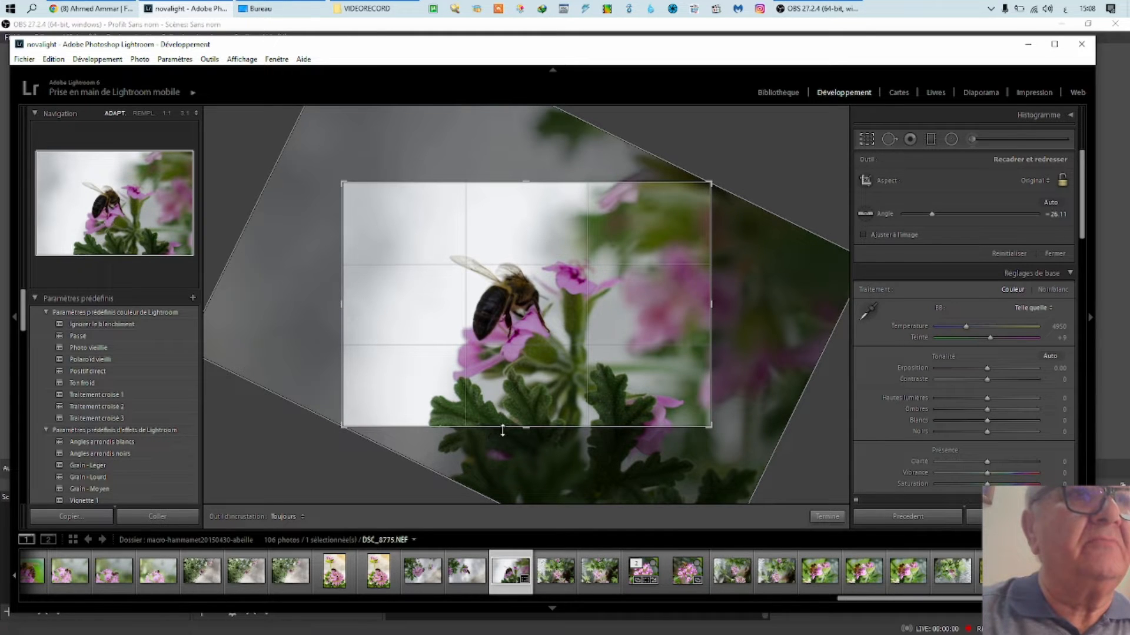
- Tighten the crop frame around the bee and flower to a custom aspect ratio and apply the crop
left_click_drag(341, 385, 351, 386)
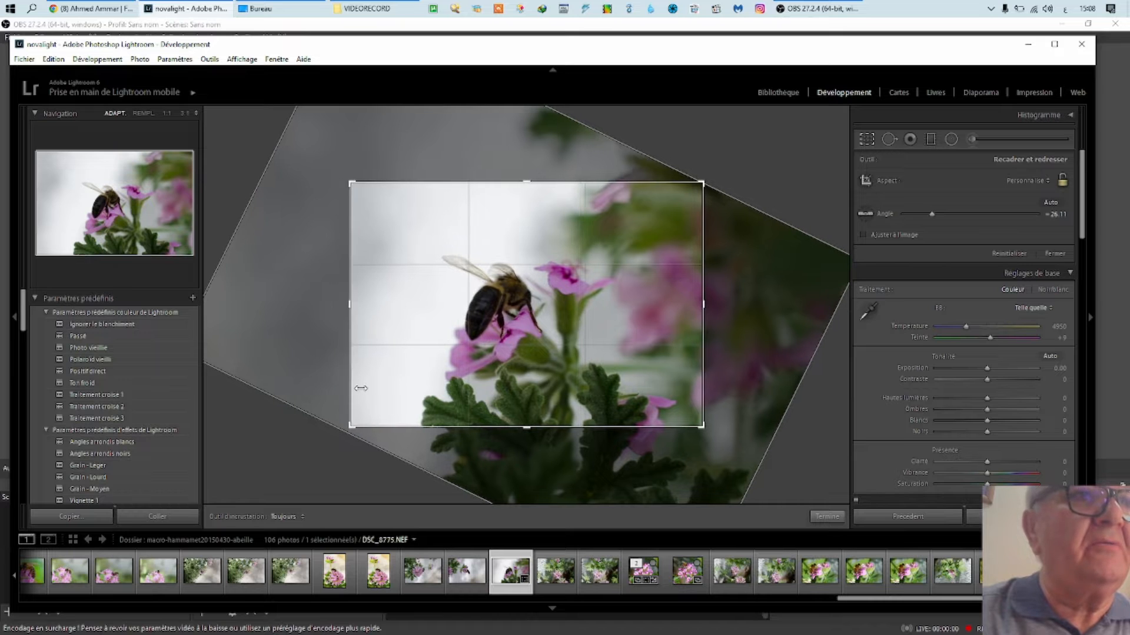
left_click_drag(543, 427, 545, 447)
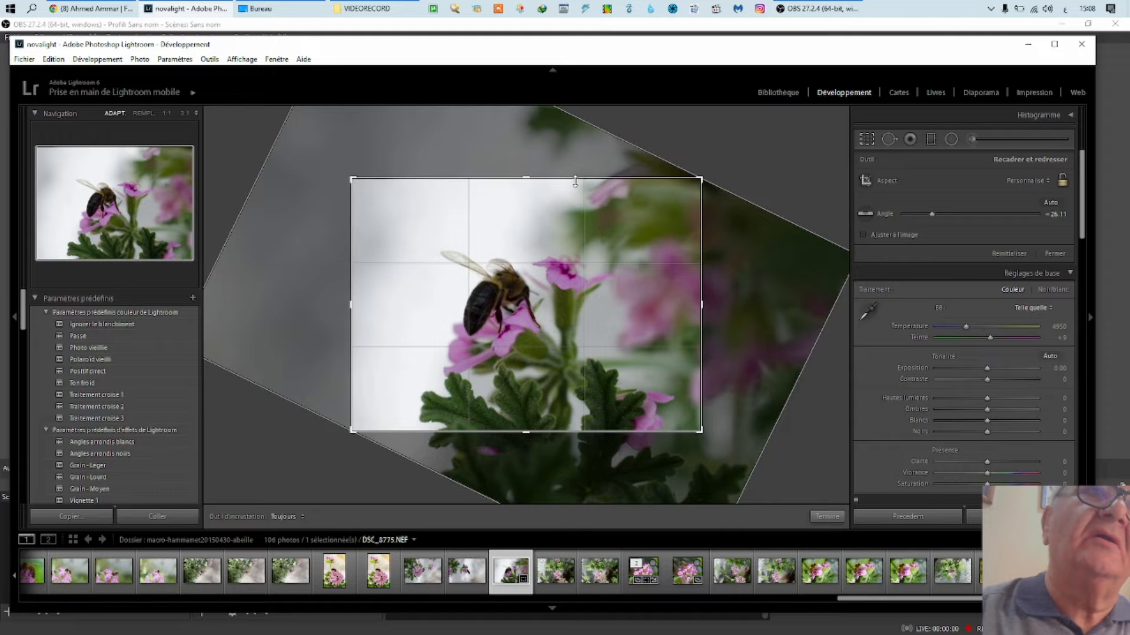
left_click_drag(576, 179, 577, 204)
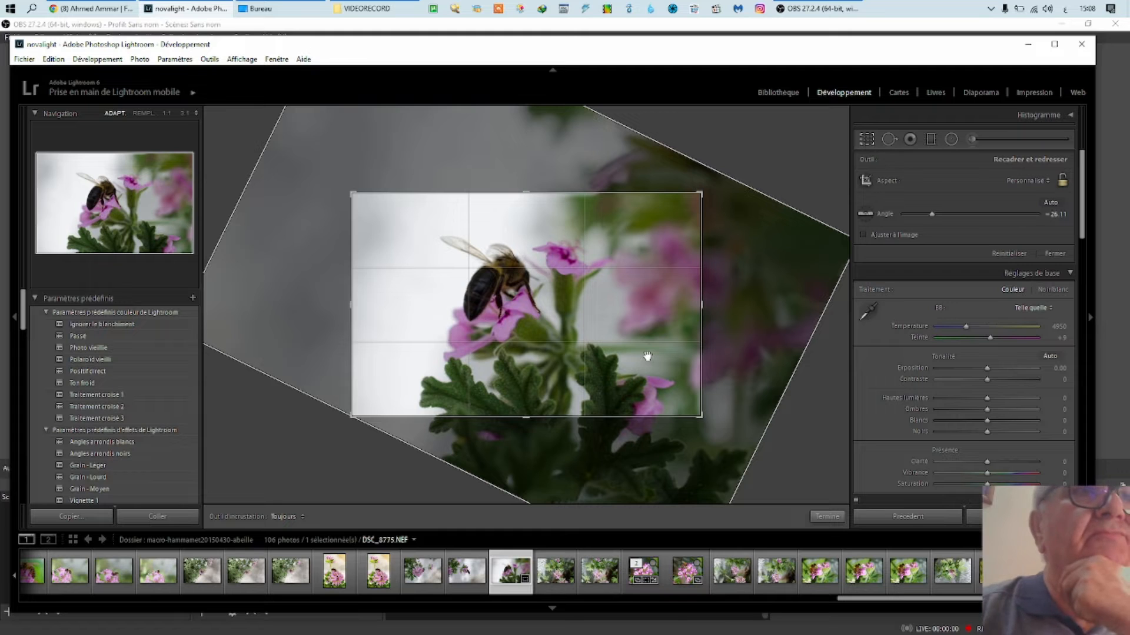
double_click(648, 357)
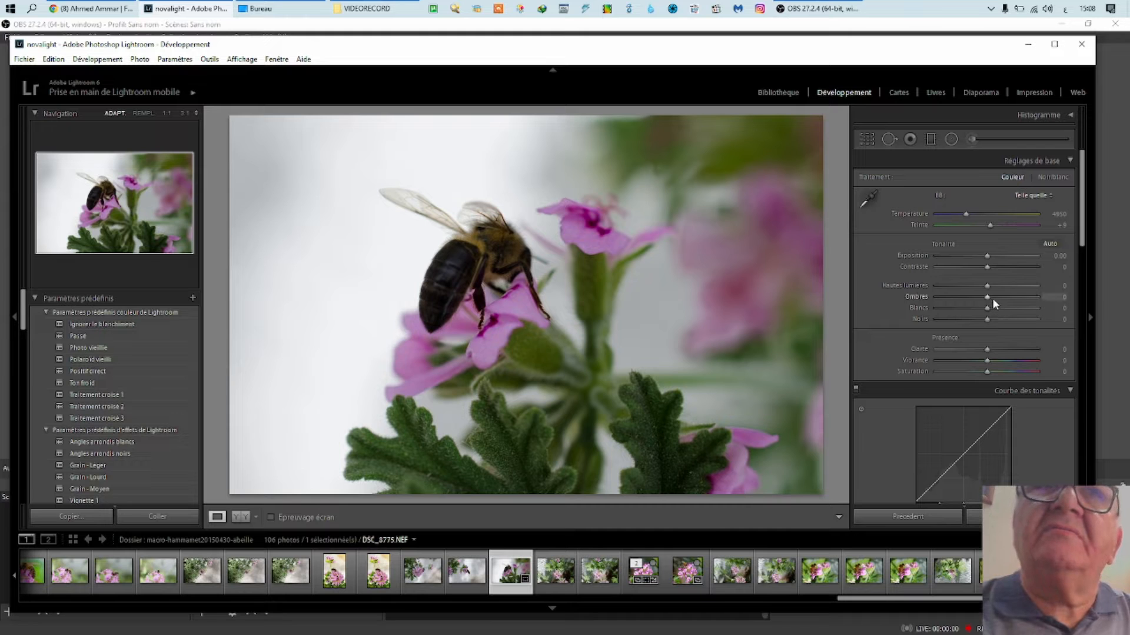
- Set exposure to +0.38, highlights to -71, whites to -64, shadows to +38 and blacks to +22 in the basic adjustments
left_click_drag(988, 259, 991, 259)
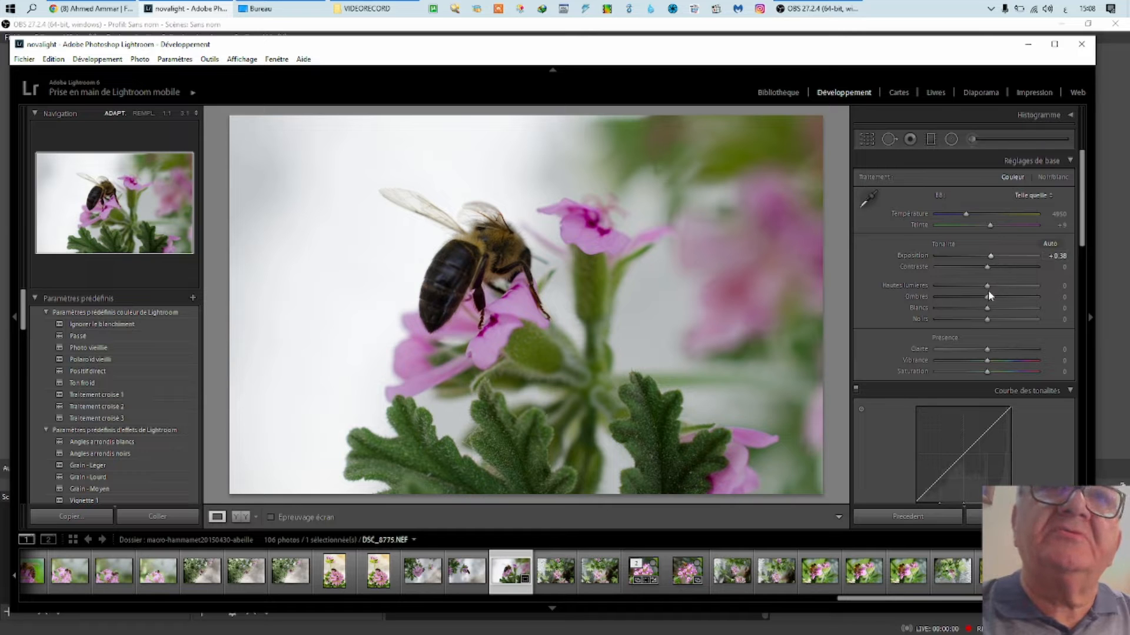
left_click_drag(987, 286, 953, 301)
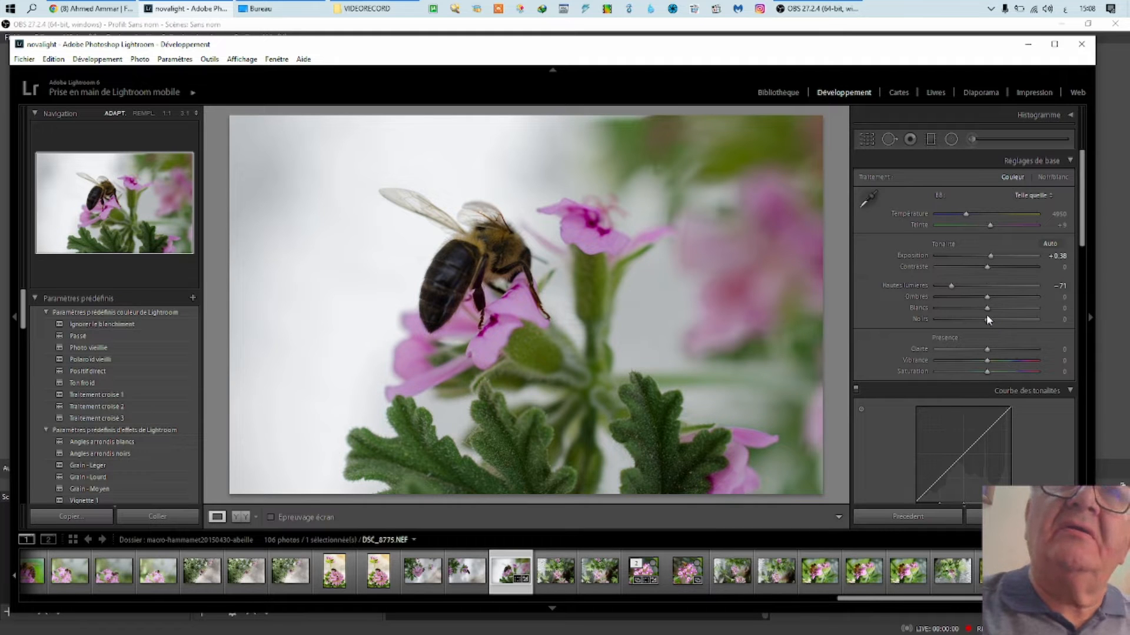
left_click_drag(986, 309, 938, 318)
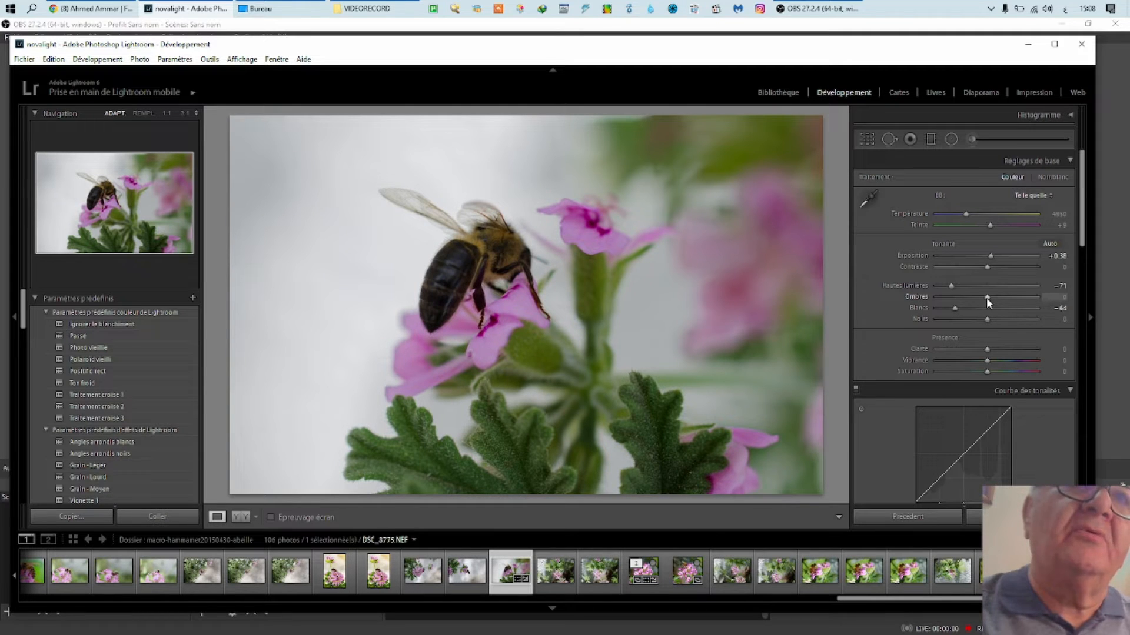
mouse_move(986, 297)
left_mouse_down()
mouse_move(1018, 302)
mouse_move(1006, 299)
left_mouse_up()
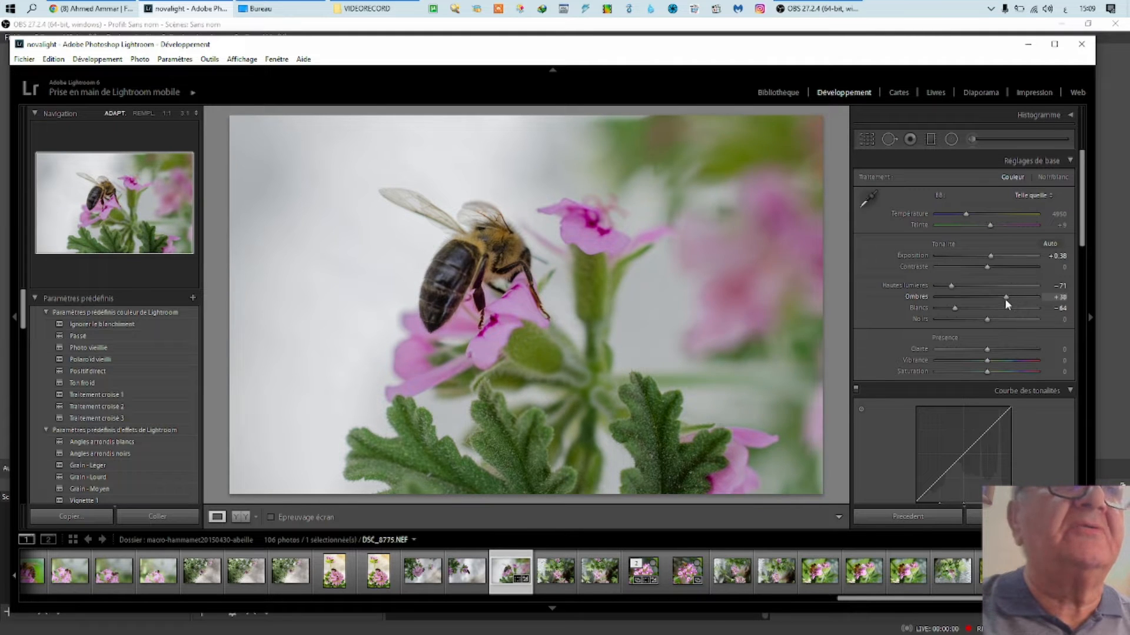
left_click(463, 265)
left_click(463, 266)
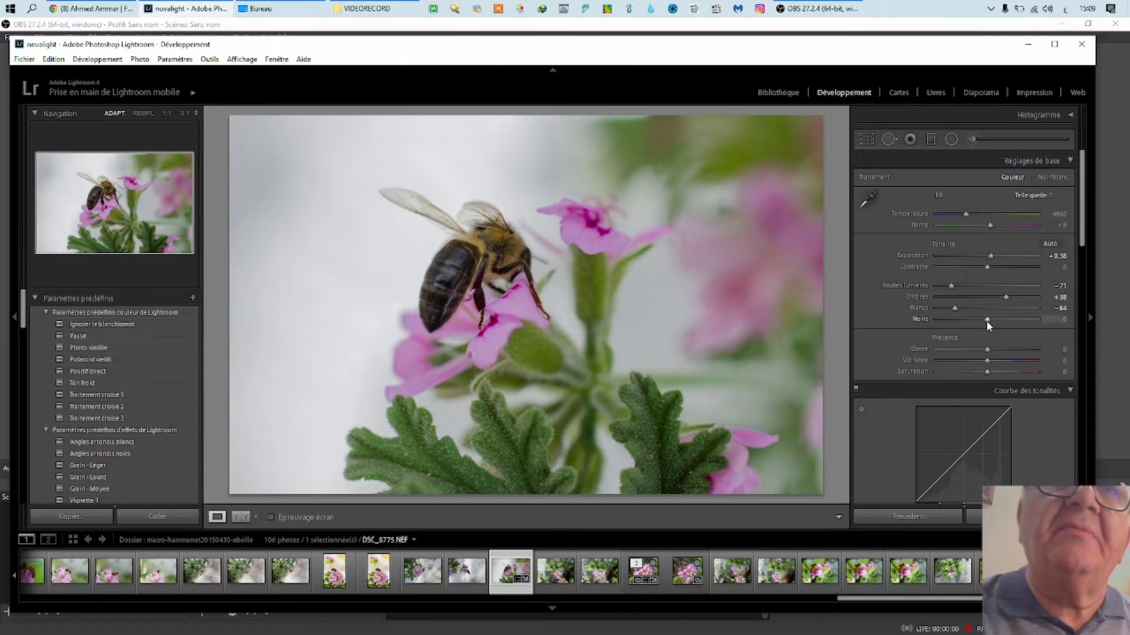
mouse_move(986, 320)
left_mouse_down()
mouse_move(1017, 320)
mouse_move(997, 320)
left_mouse_up()
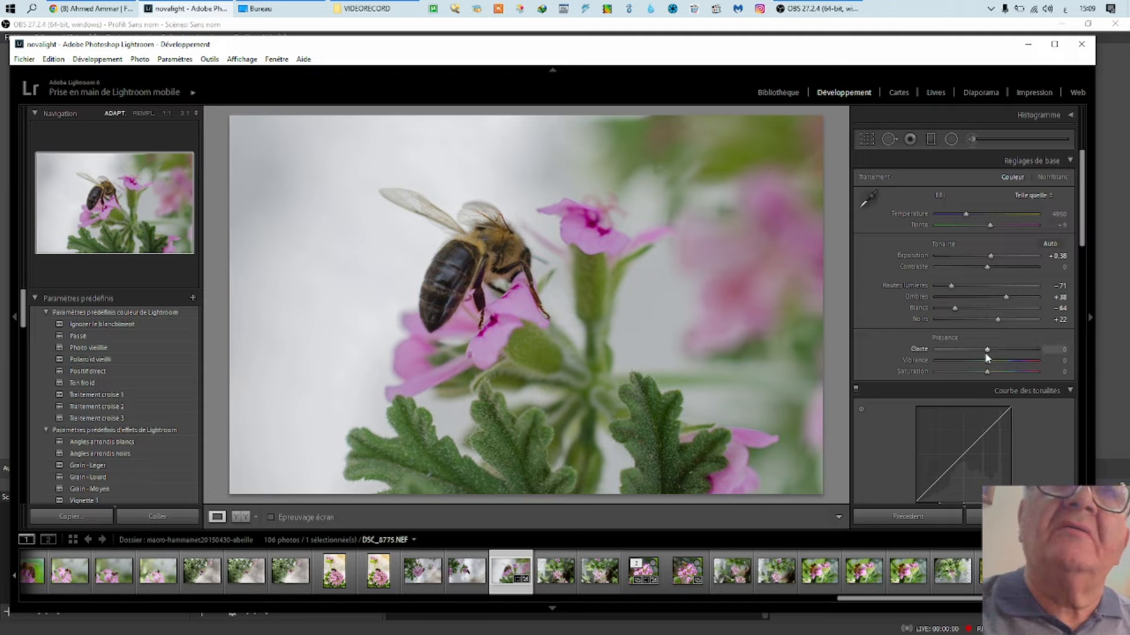
- Try a strong clarity of +81 on the bee photo, then settle clarity at +38
left_click_drag(987, 353, 989, 354)
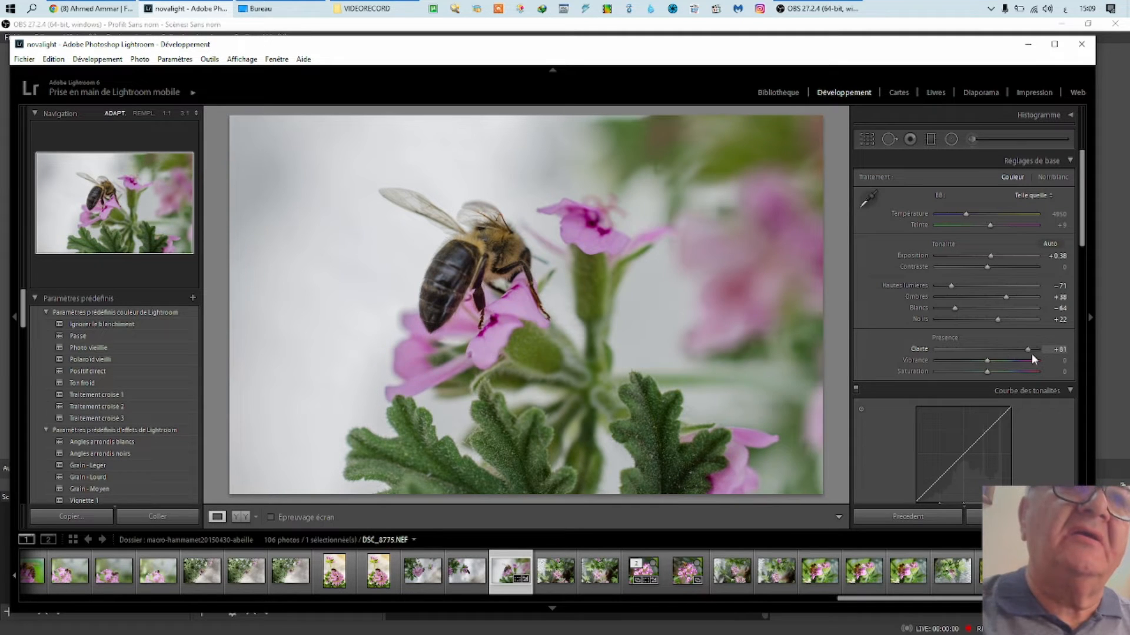
left_click_drag(1031, 354, 992, 354)
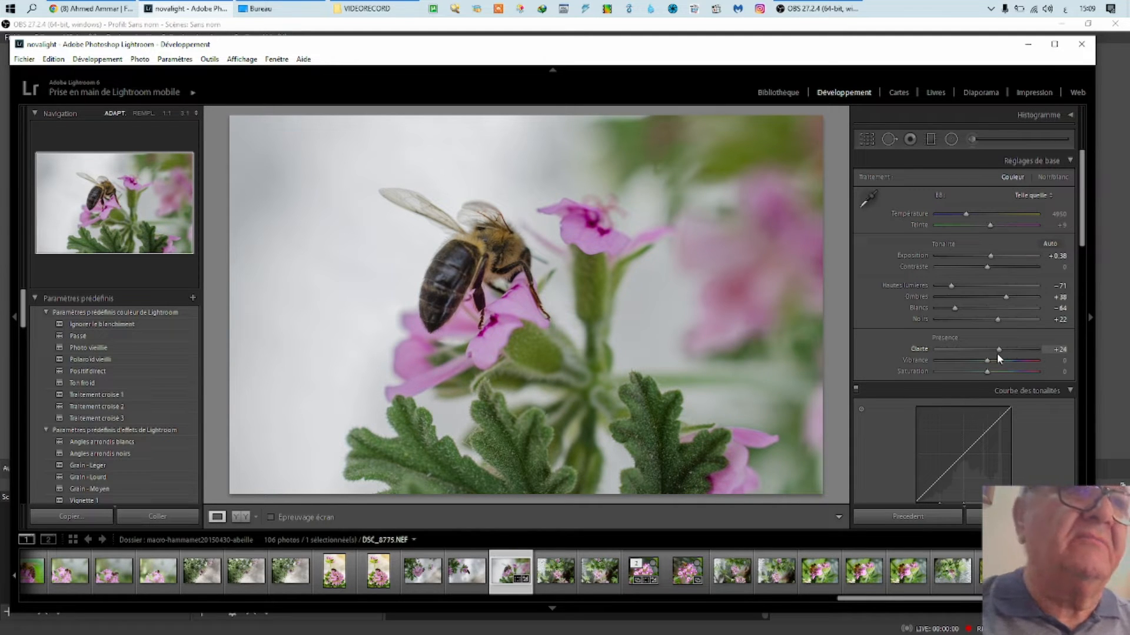
mouse_move(997, 353)
left_mouse_down()
mouse_move(986, 352)
mouse_move(996, 355)
left_mouse_up()
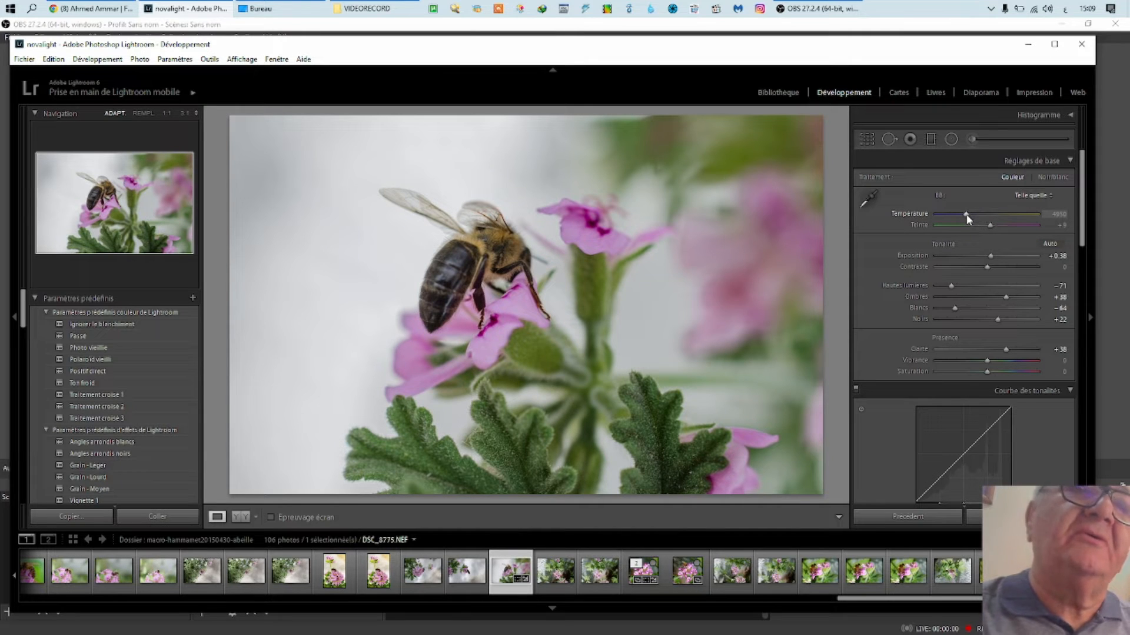
- Warm the white balance to a temperature of 5626 and set vibrance to +38 and saturation to +13
left_click_drag(968, 217, 976, 221)
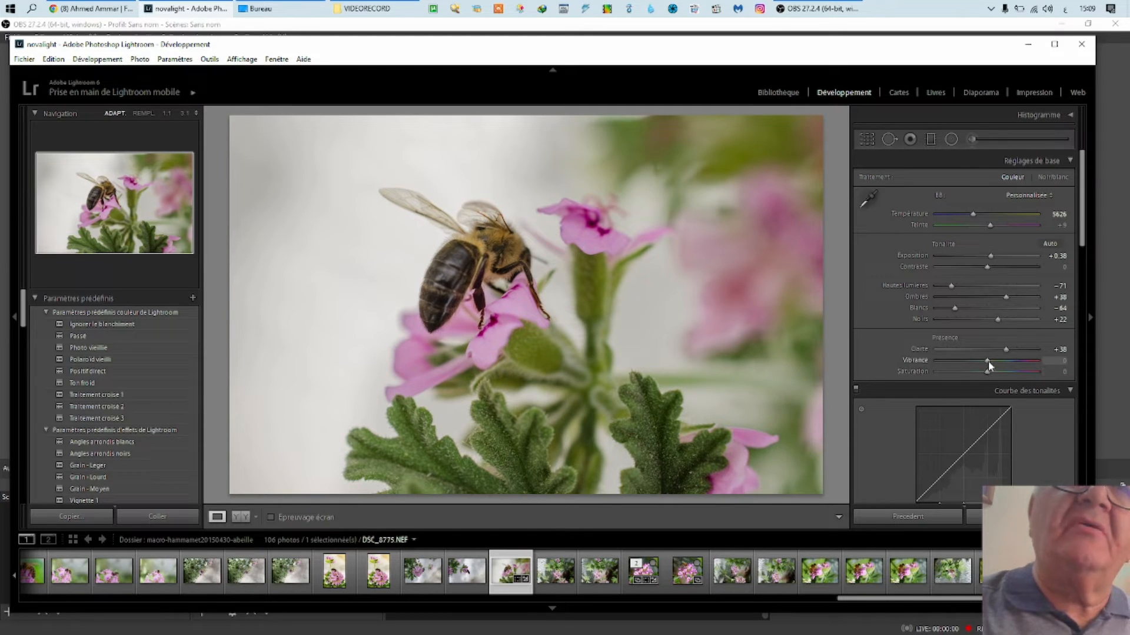
left_click_drag(988, 361, 1013, 363)
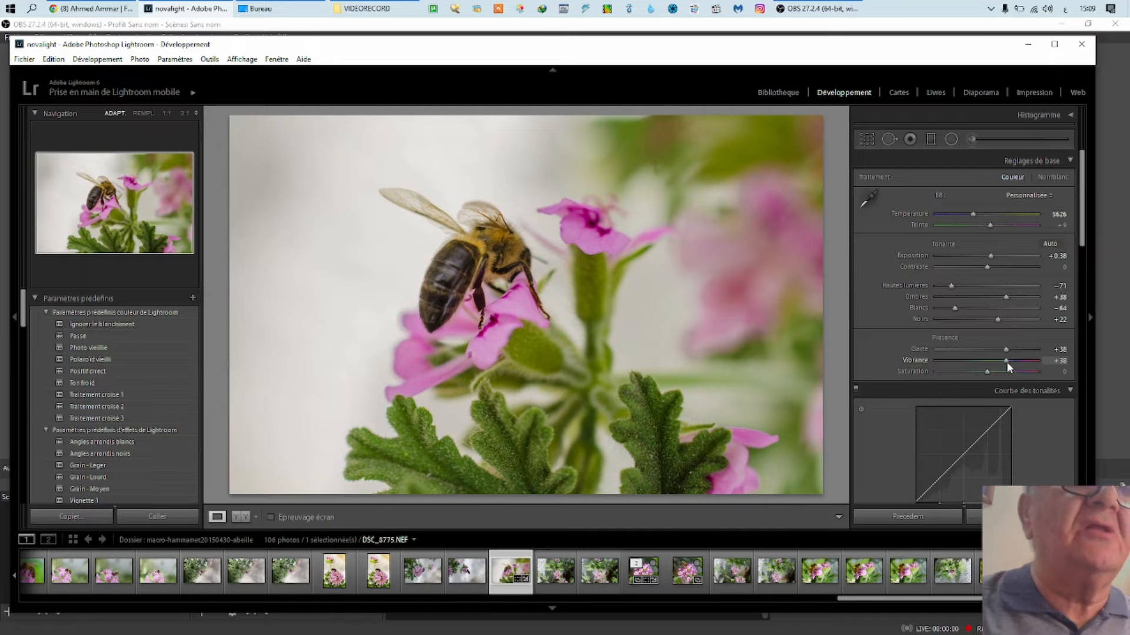
left_click_drag(995, 374, 1006, 375)
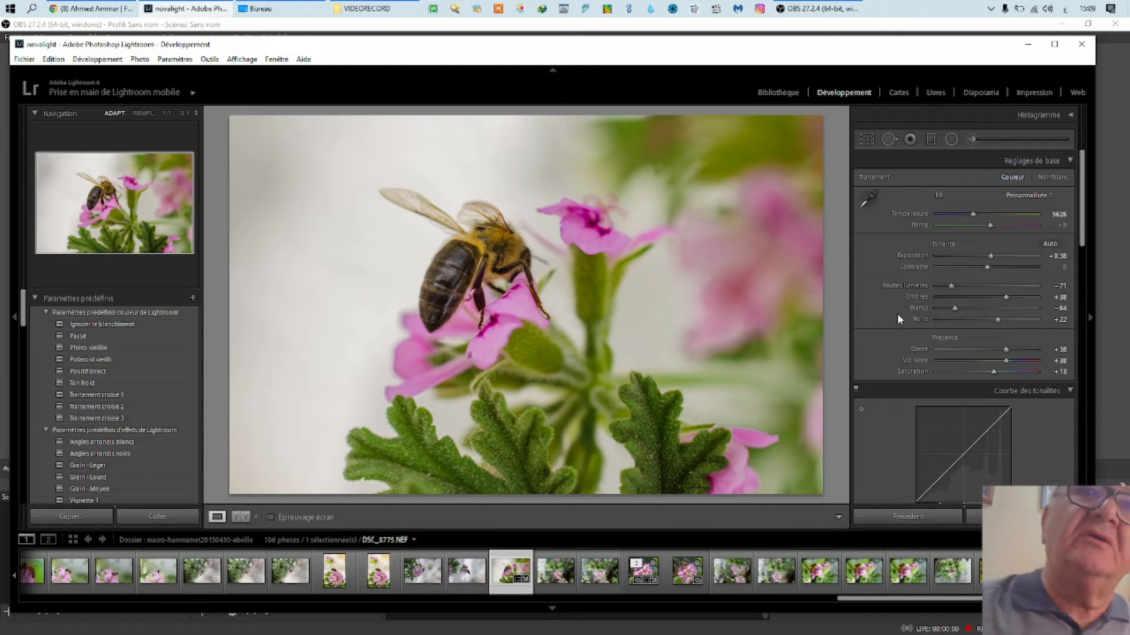
- Set the tone curve regions to highlights -72, lights -11, darks -5 and shadows +7
scroll(899, 318, "down", 3)
scroll(873, 344, "down", 3)
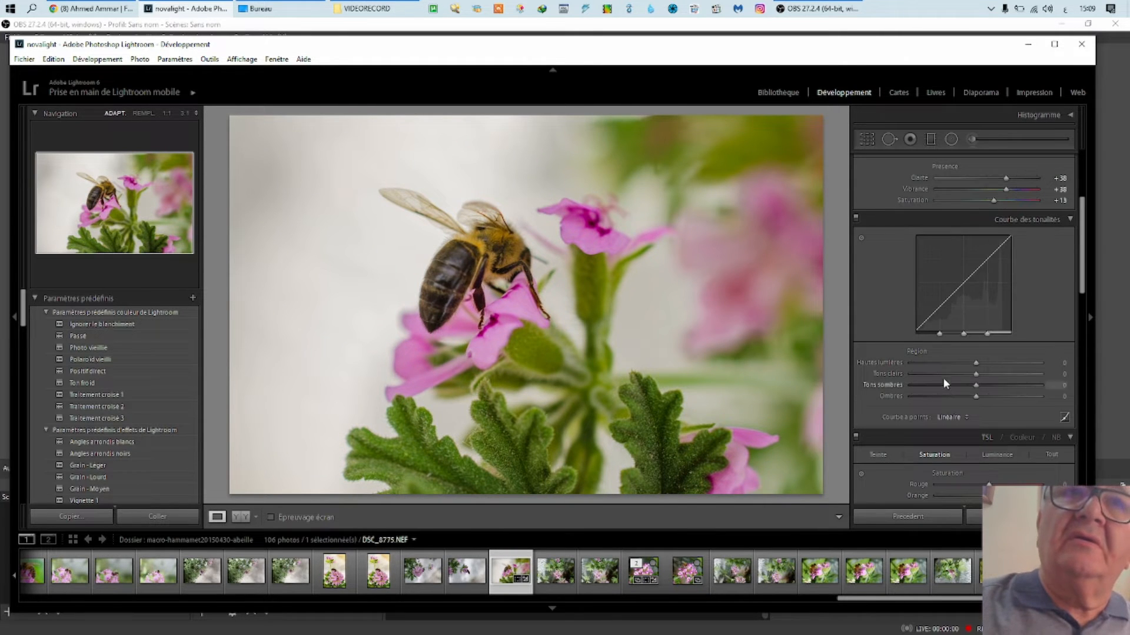
left_click_drag(976, 365, 930, 387)
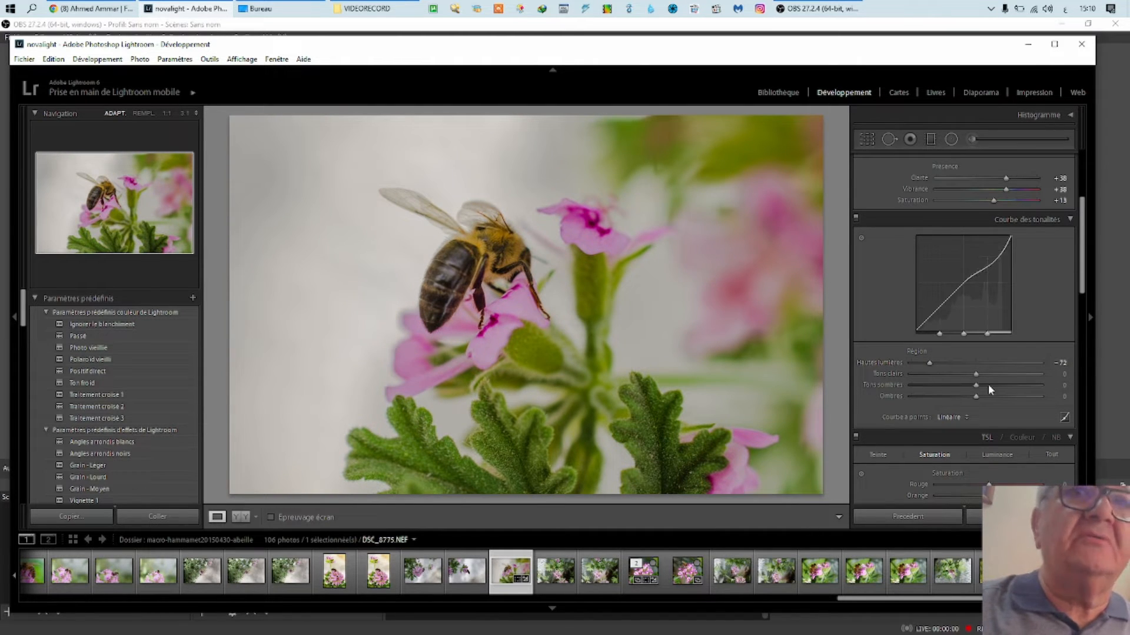
left_click_drag(975, 374, 980, 404)
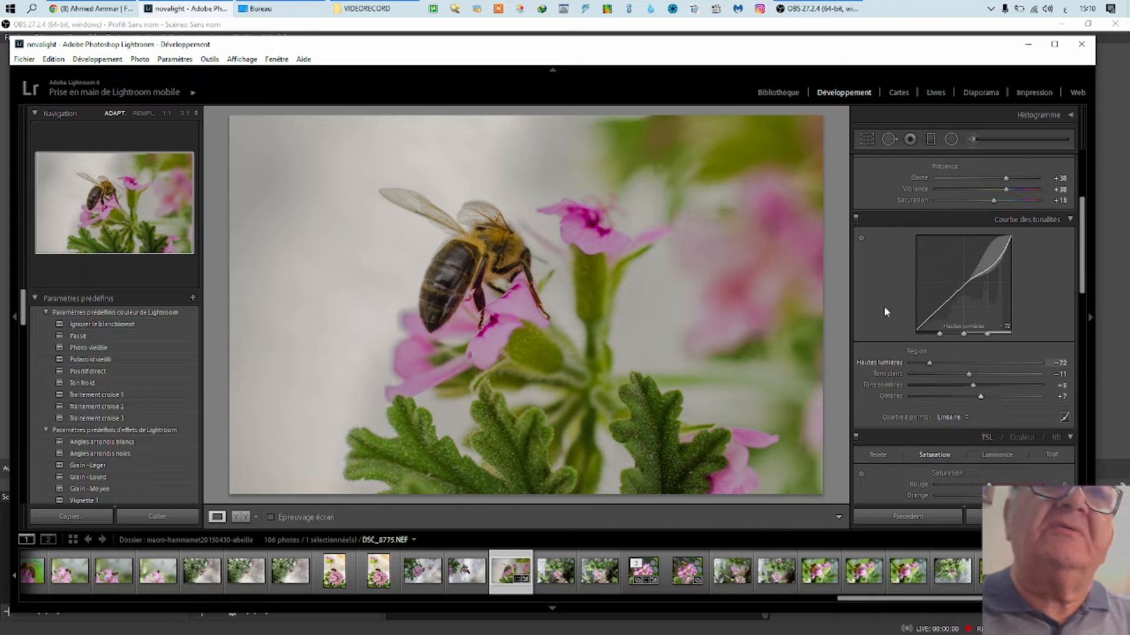
- Set the HSL saturation of red to +41, orange to +36 and yellow to -2
scroll(884, 306, "down", 3)
scroll(871, 362, "down", 5)
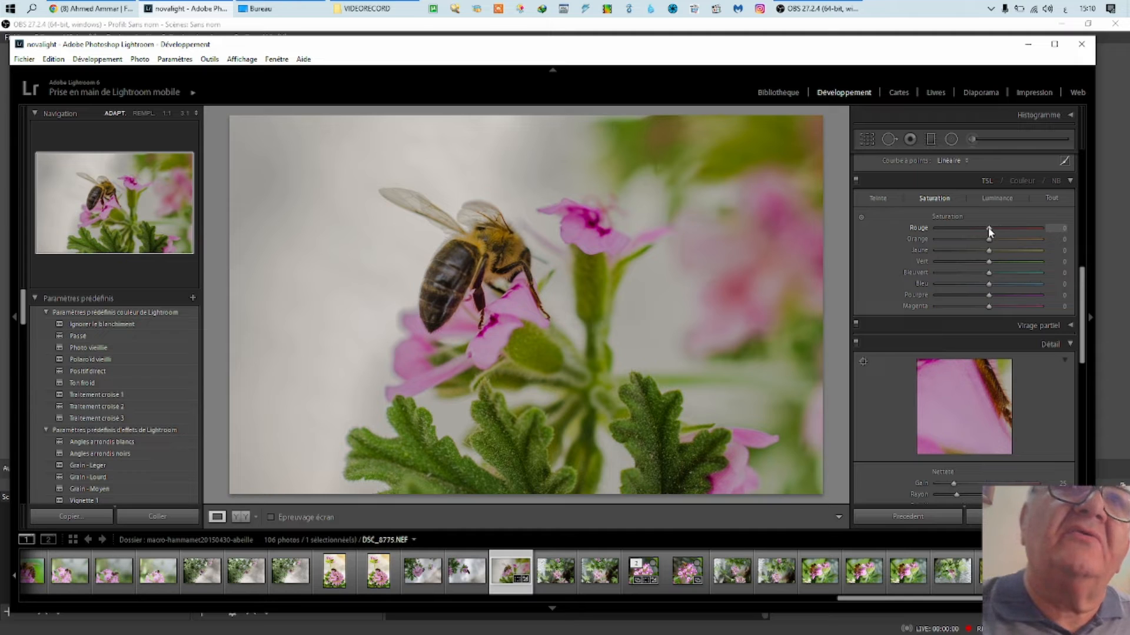
left_click_drag(1012, 228, 1010, 252)
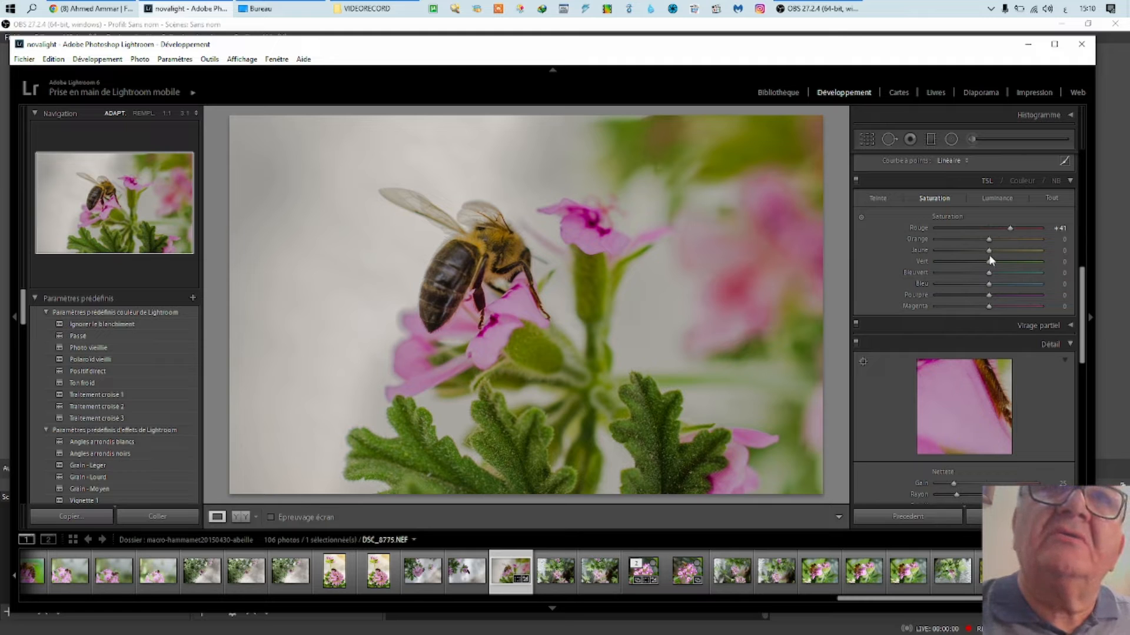
mouse_move(988, 240)
left_mouse_down()
mouse_move(1030, 251)
mouse_move(987, 251)
left_mouse_up()
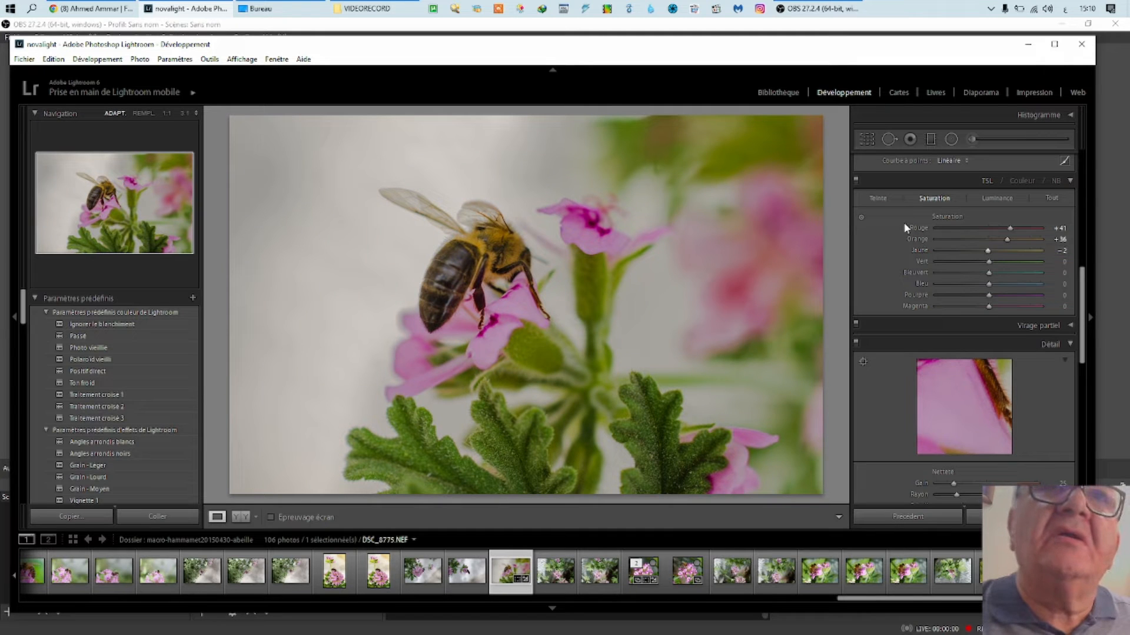
- Set the HSL hue of green to +4 and the saturation of green to +36
left_click(875, 197)
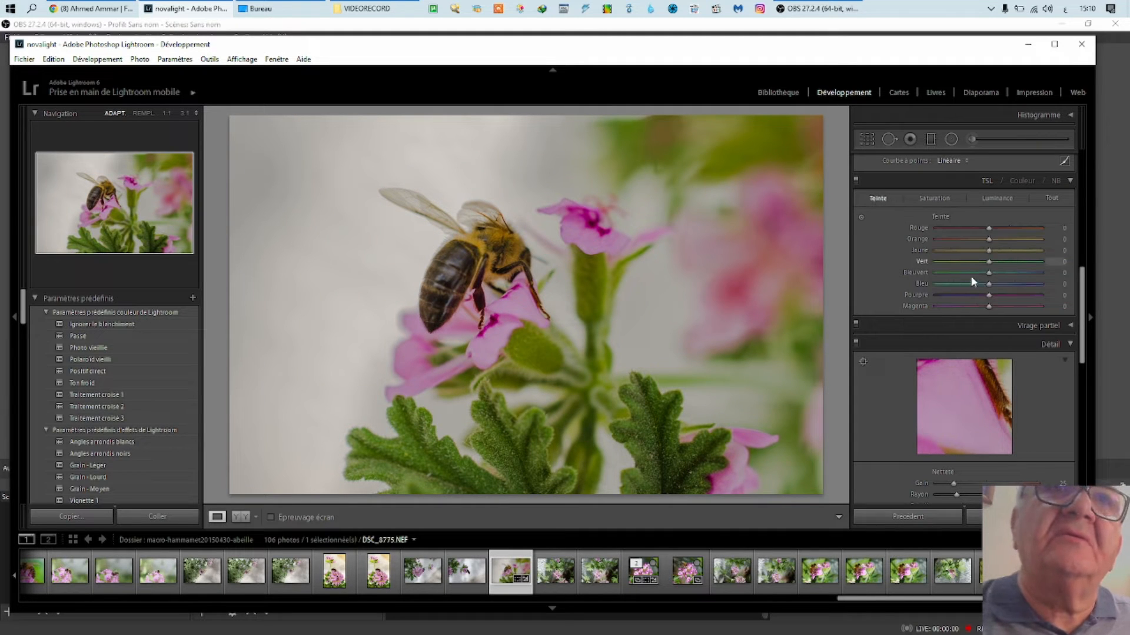
mouse_move(993, 264)
left_mouse_down()
mouse_move(963, 266)
mouse_move(1015, 269)
mouse_move(990, 267)
left_mouse_up()
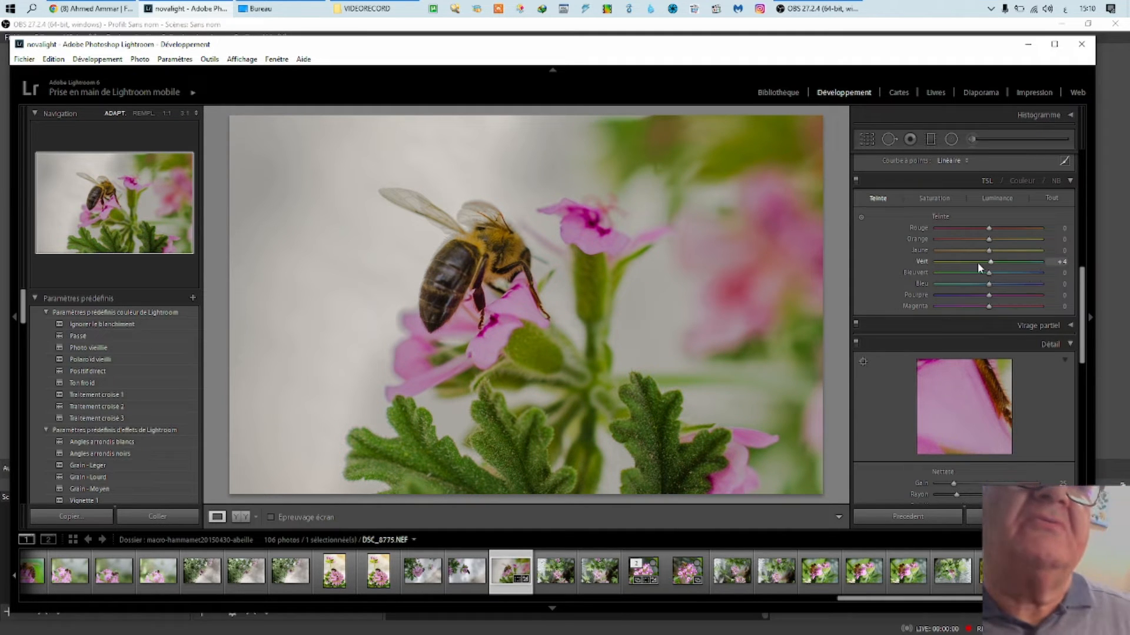
left_click(927, 196)
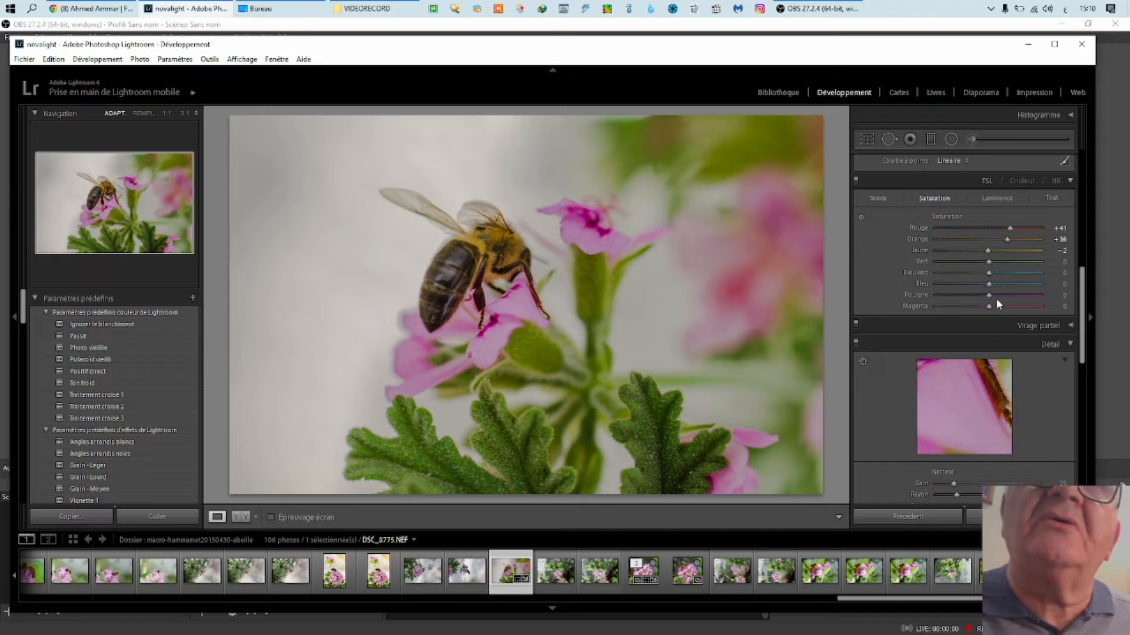
left_click_drag(990, 262, 1020, 274)
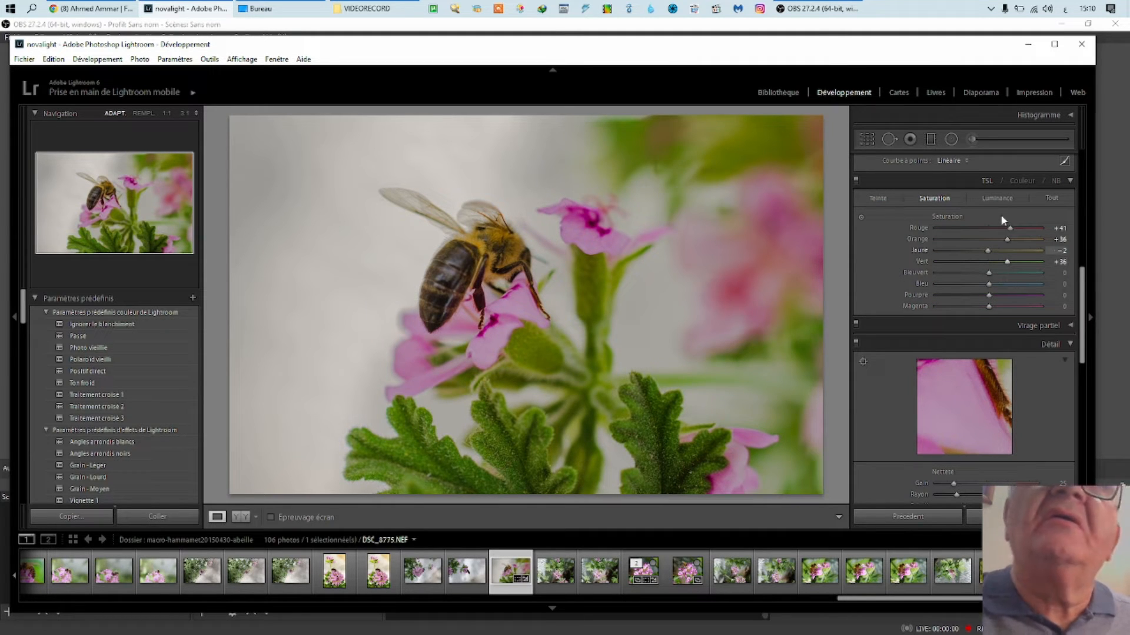
- Set the HSL luminance of green to -59
left_click(995, 197)
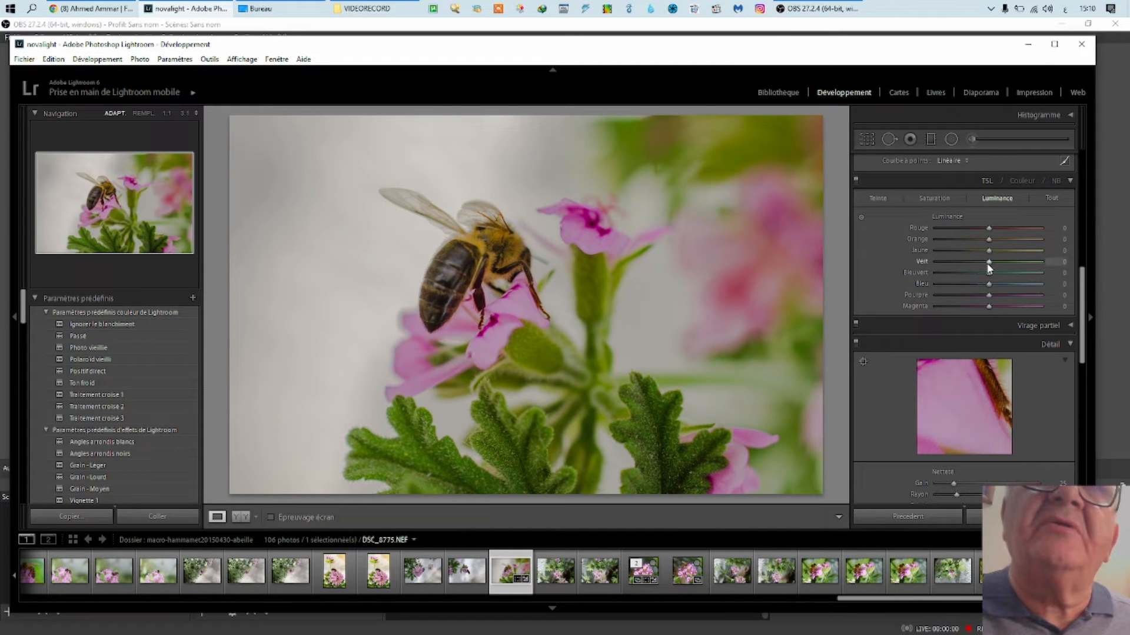
left_click_drag(988, 262, 959, 267)
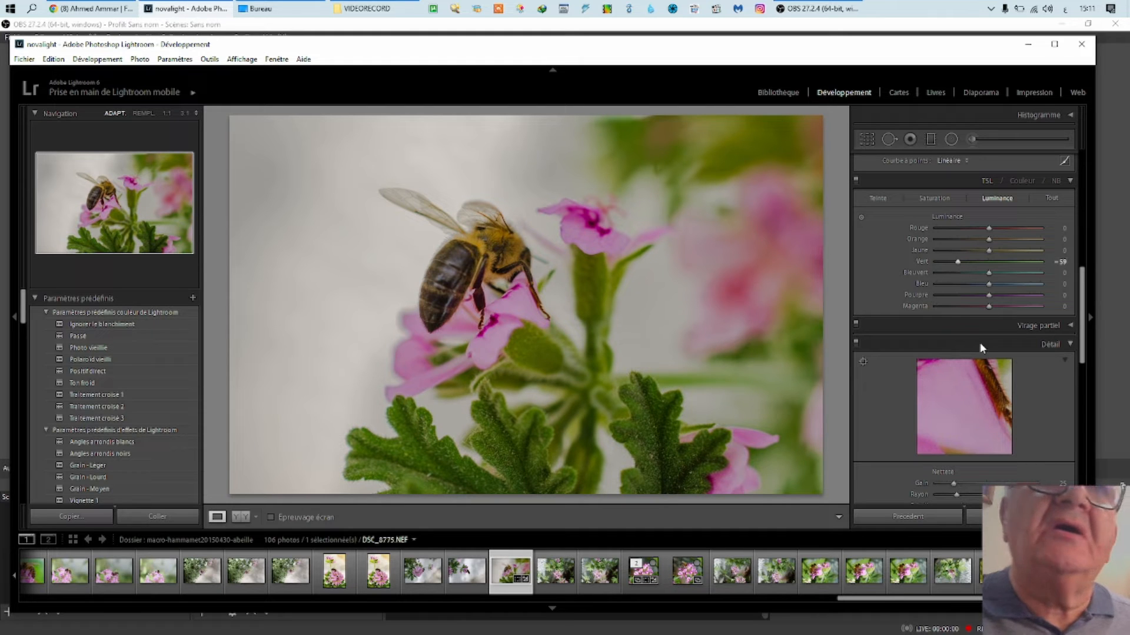
- Sharpen the photo with an amount of 51, radius 2.0, detail 59 and masking 20
scroll(936, 353, "down", 3)
scroll(933, 364, "up", 3)
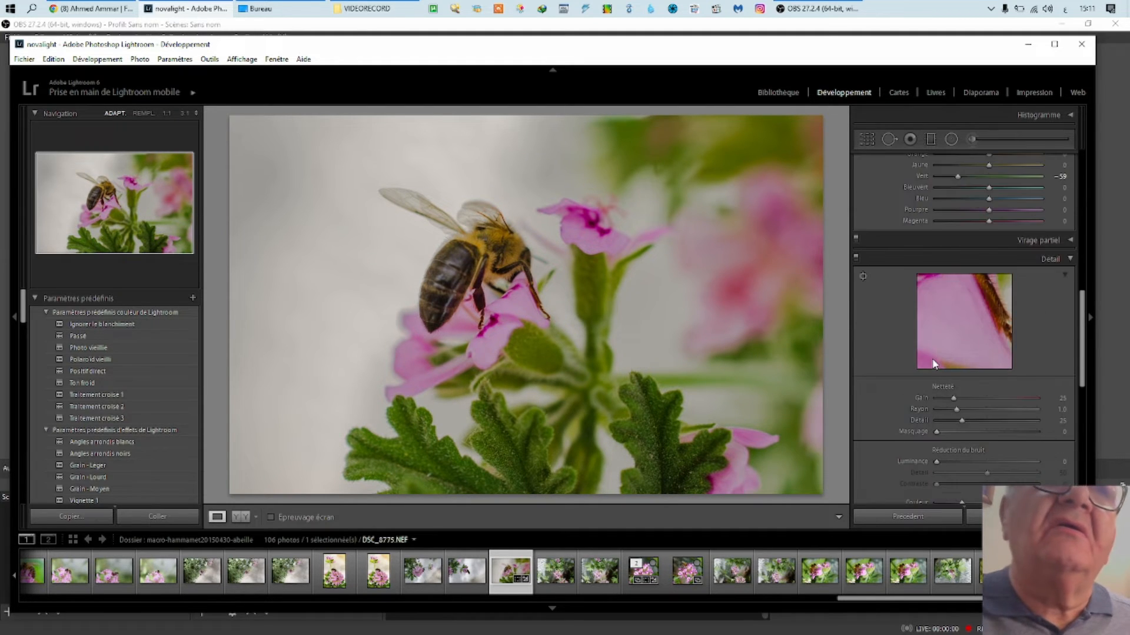
scroll(934, 363, "down", 3)
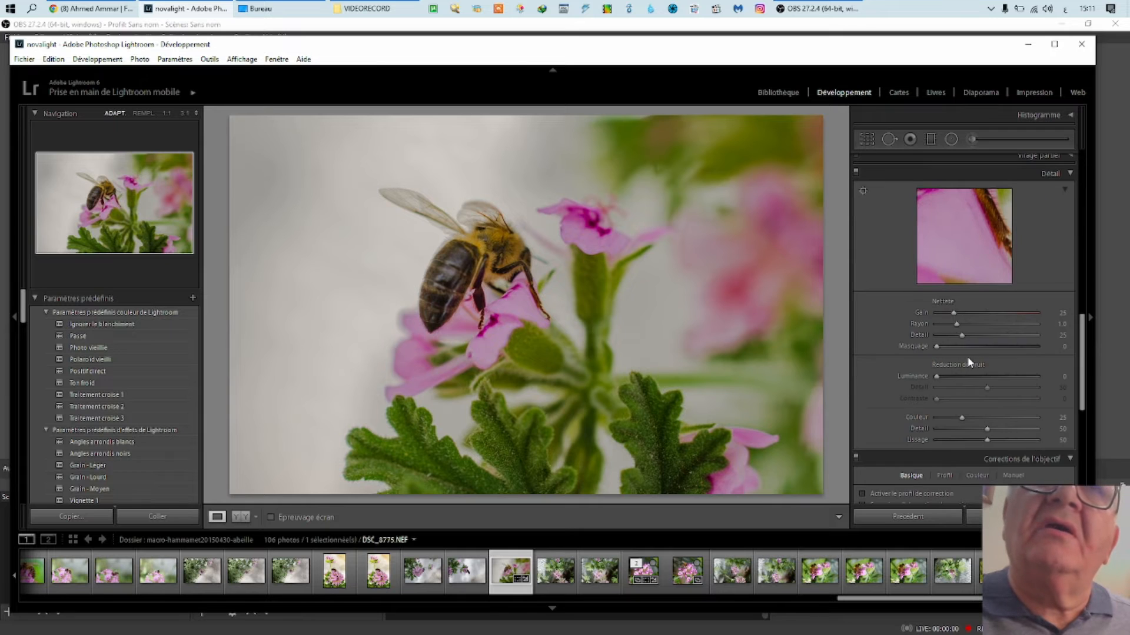
left_click(996, 323)
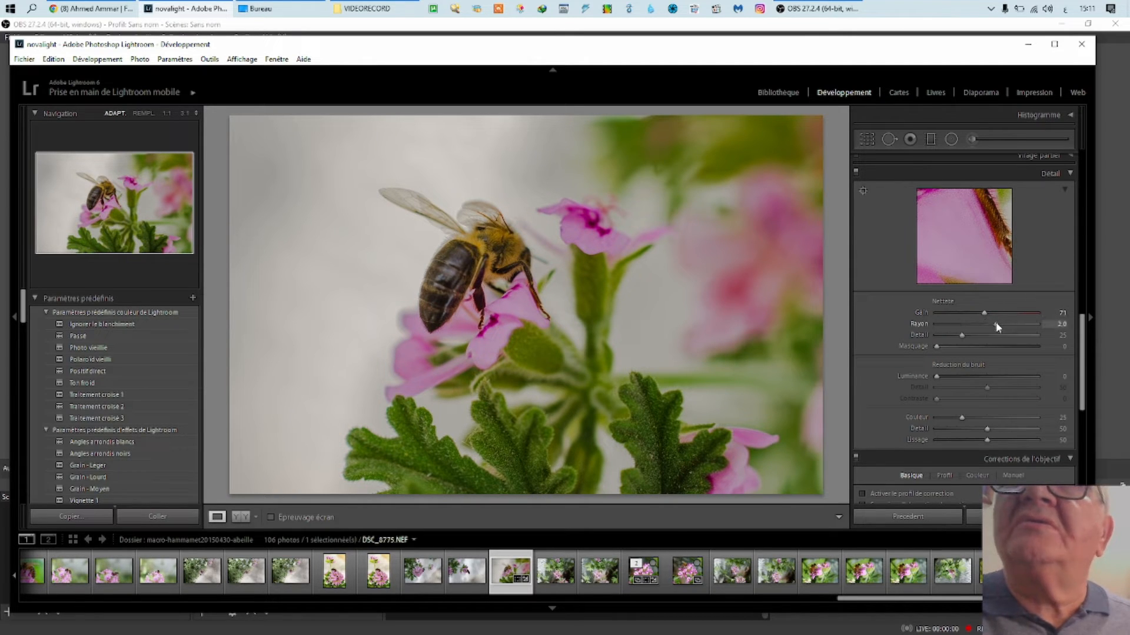
left_click(996, 335)
left_click(969, 347)
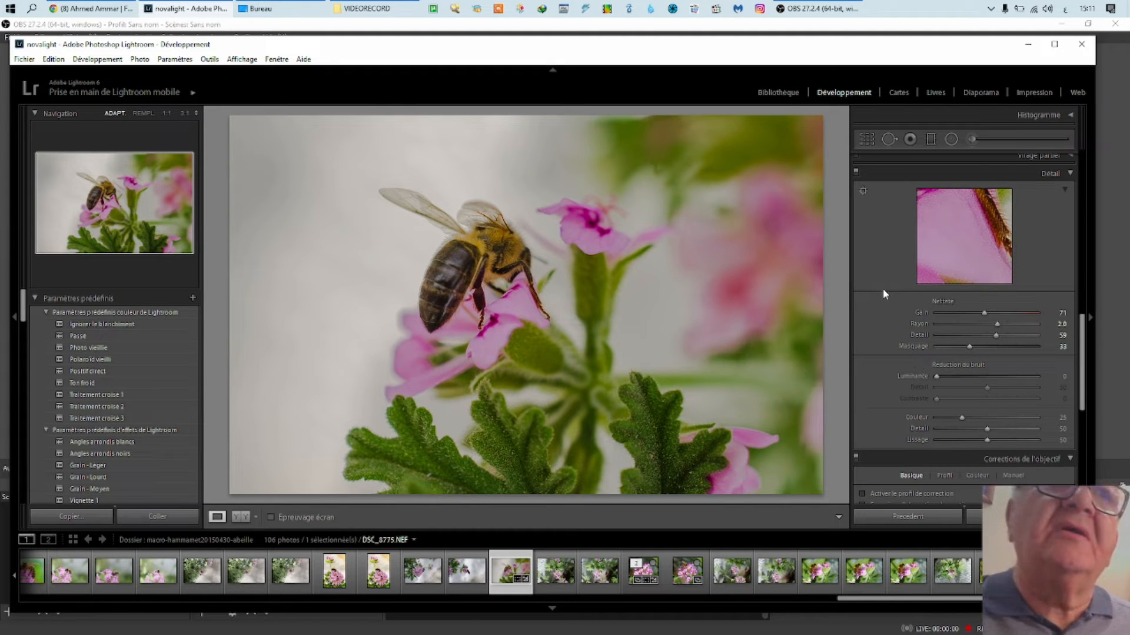
left_click_drag(983, 313, 955, 349)
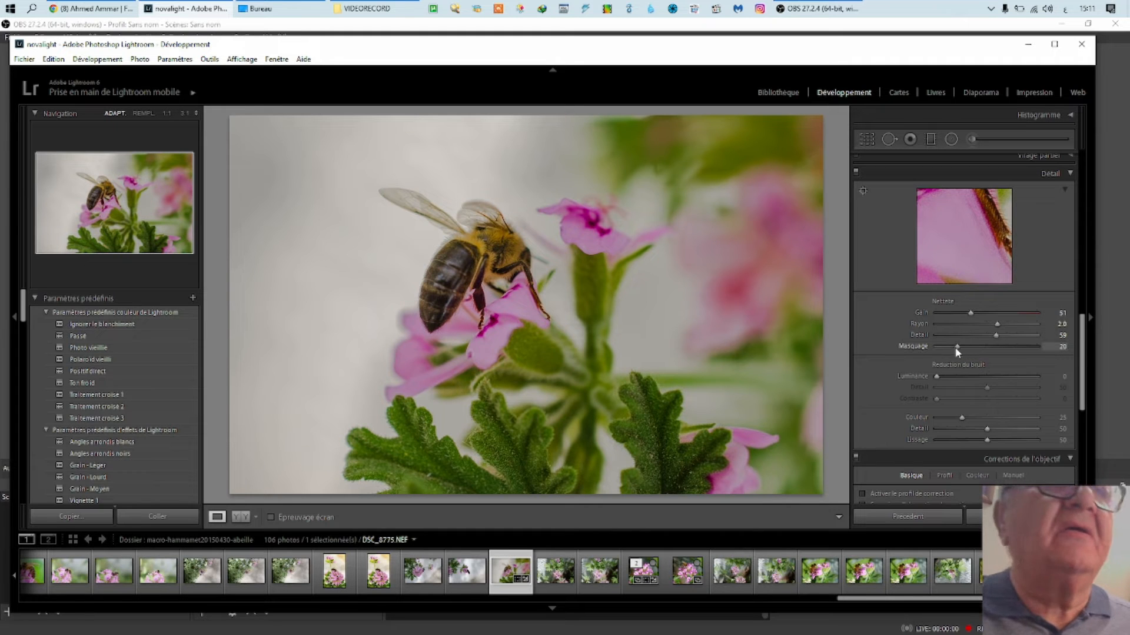
- Set noise reduction to luminance 12, detail 13 and contrast 12, and colour 13 with detail 13 and smoothing 13
scroll(885, 350, "down", 3)
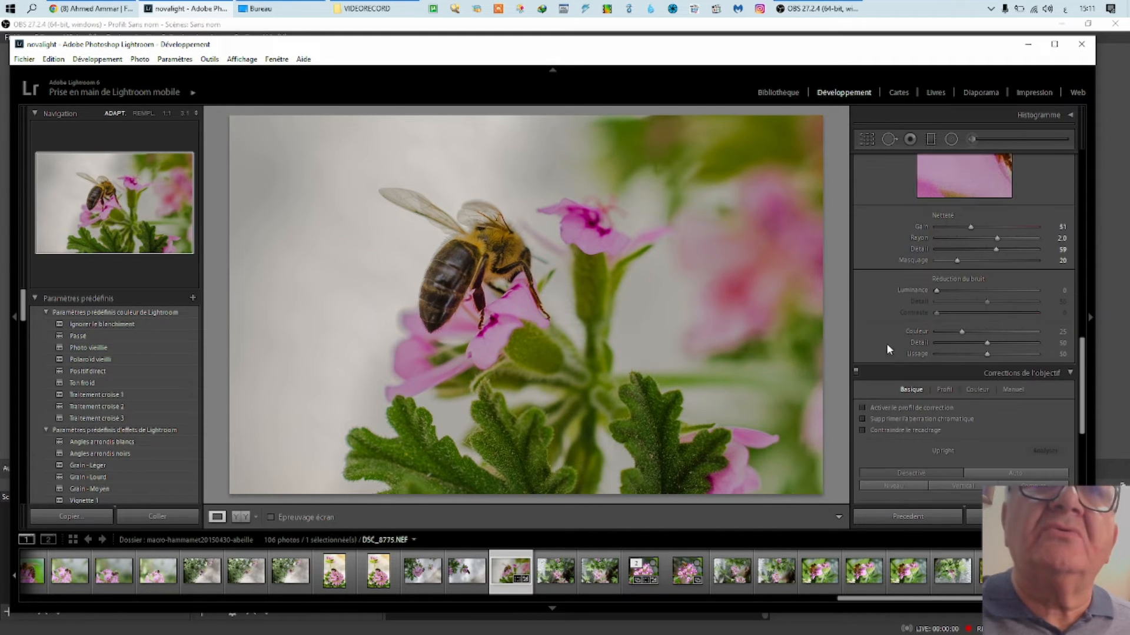
left_click(949, 292)
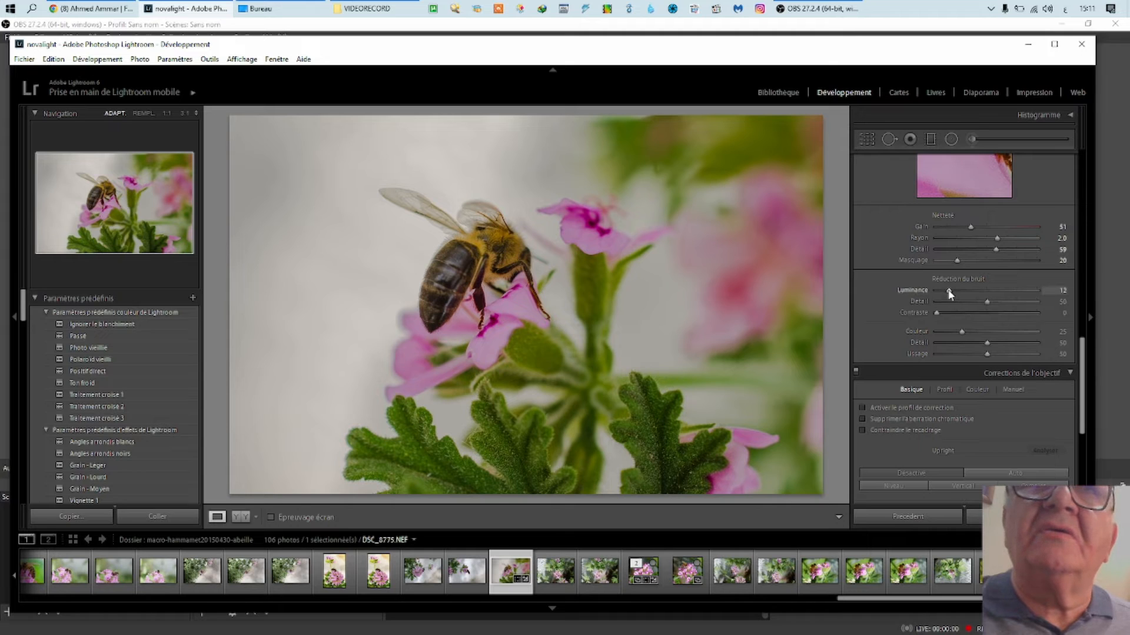
left_click(949, 301)
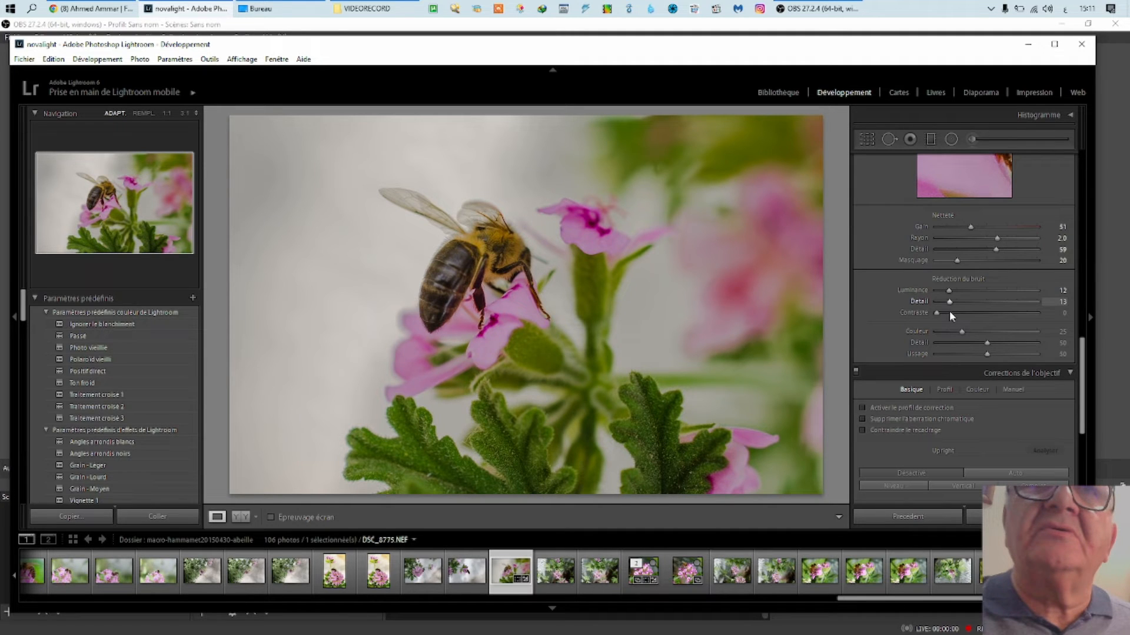
left_click(949, 312)
left_click(949, 331)
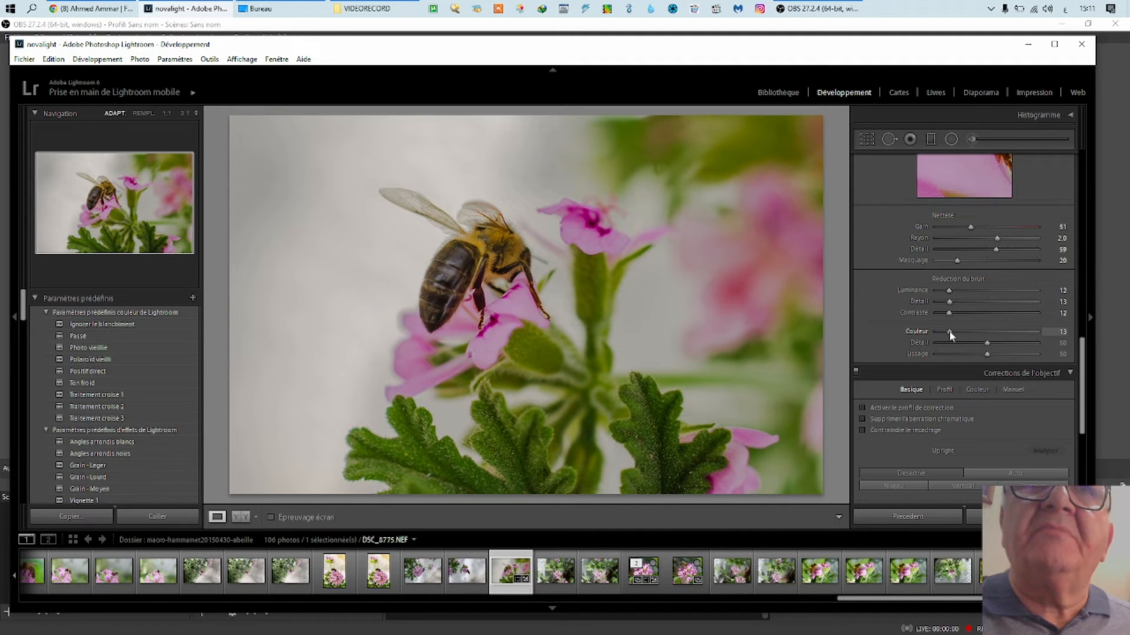
left_click(949, 342)
left_click(949, 354)
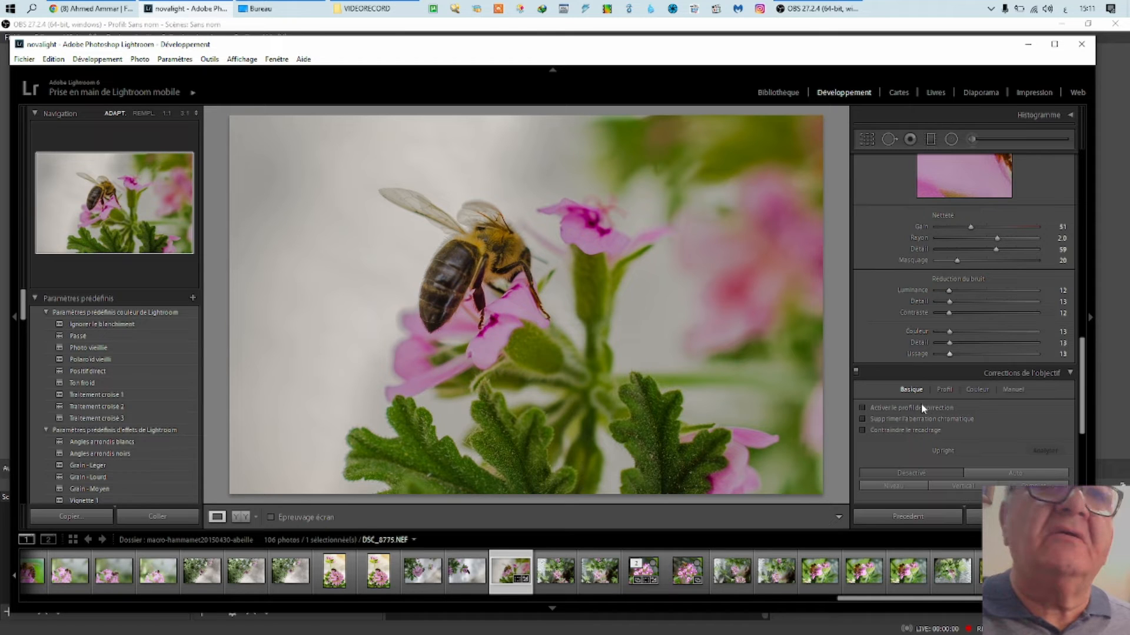
- Enable the lens profile correction, chromatic aberration removal and constrained crop in the basic lens corrections
scroll(872, 322, "down", 3)
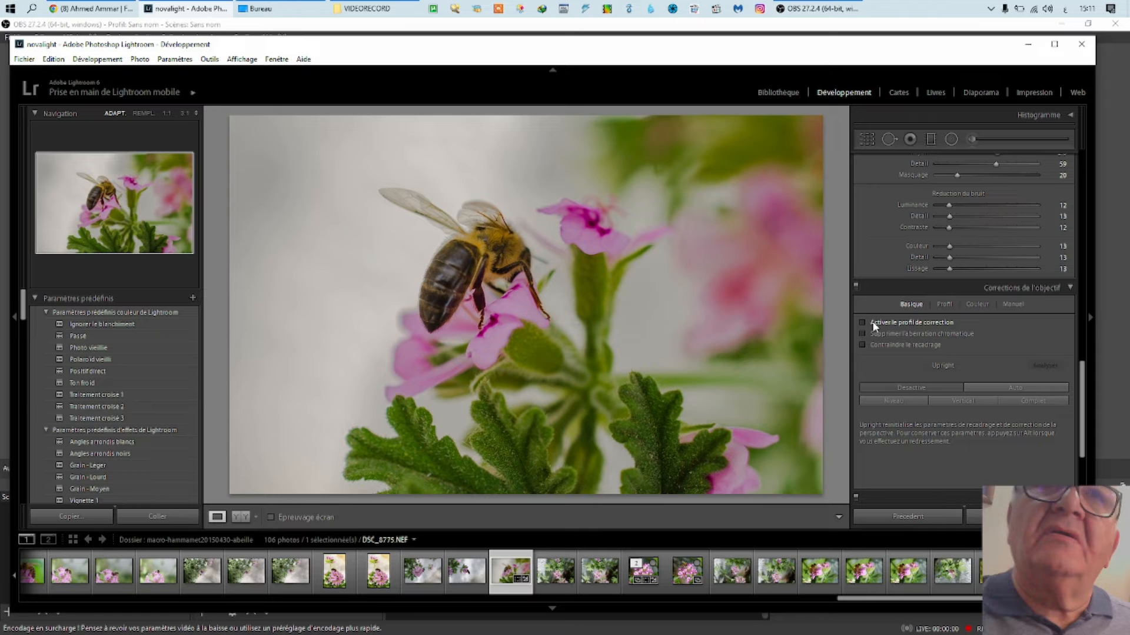
left_click(862, 323)
left_click(862, 334)
left_click(863, 344)
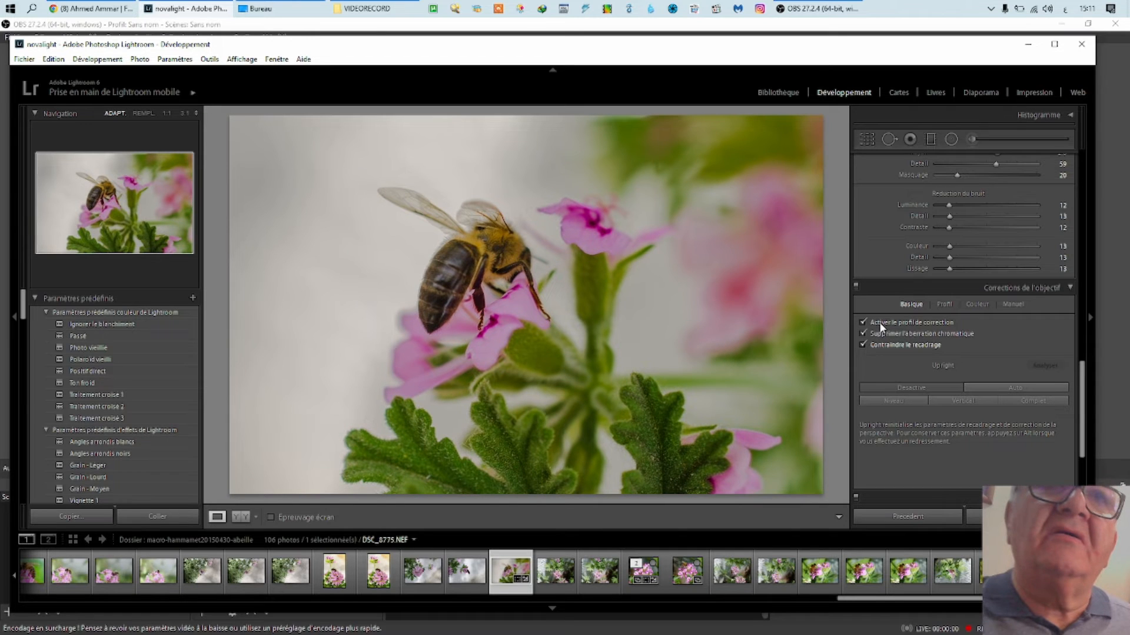
left_click(1011, 305)
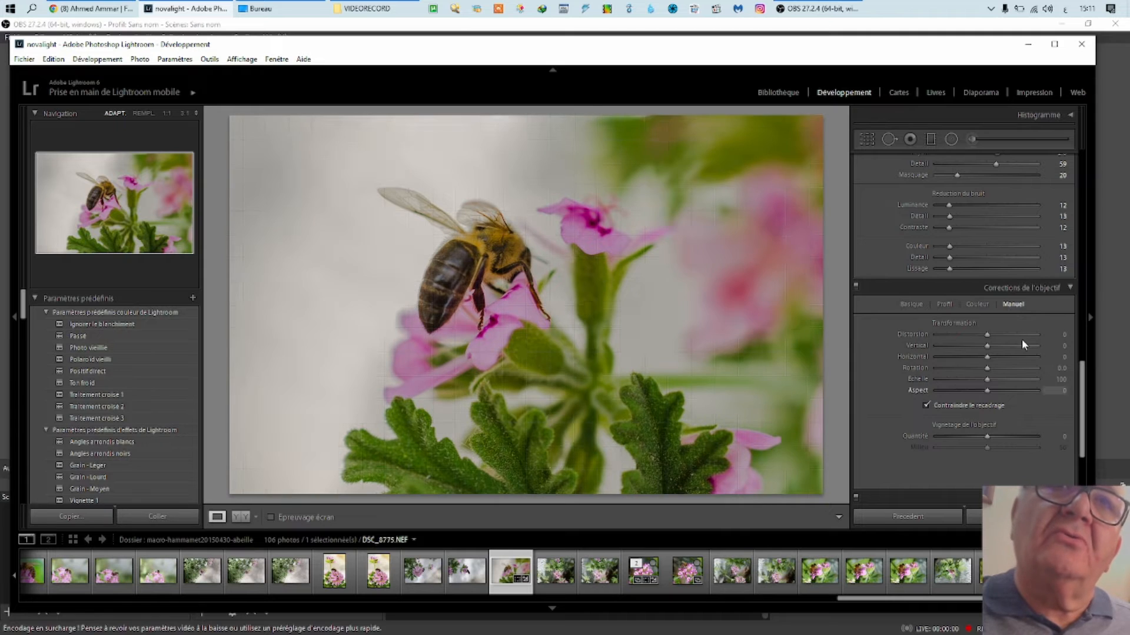
left_click(908, 304)
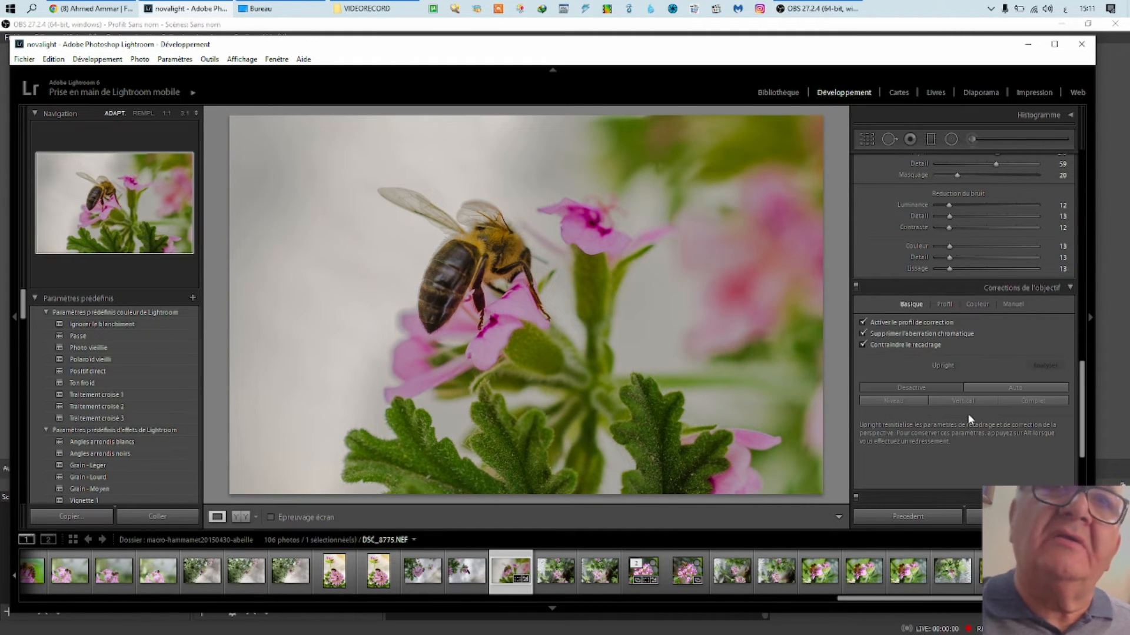
- Add a slight dark post-crop vignette with an amount of -10
scroll(968, 413, "down", 3)
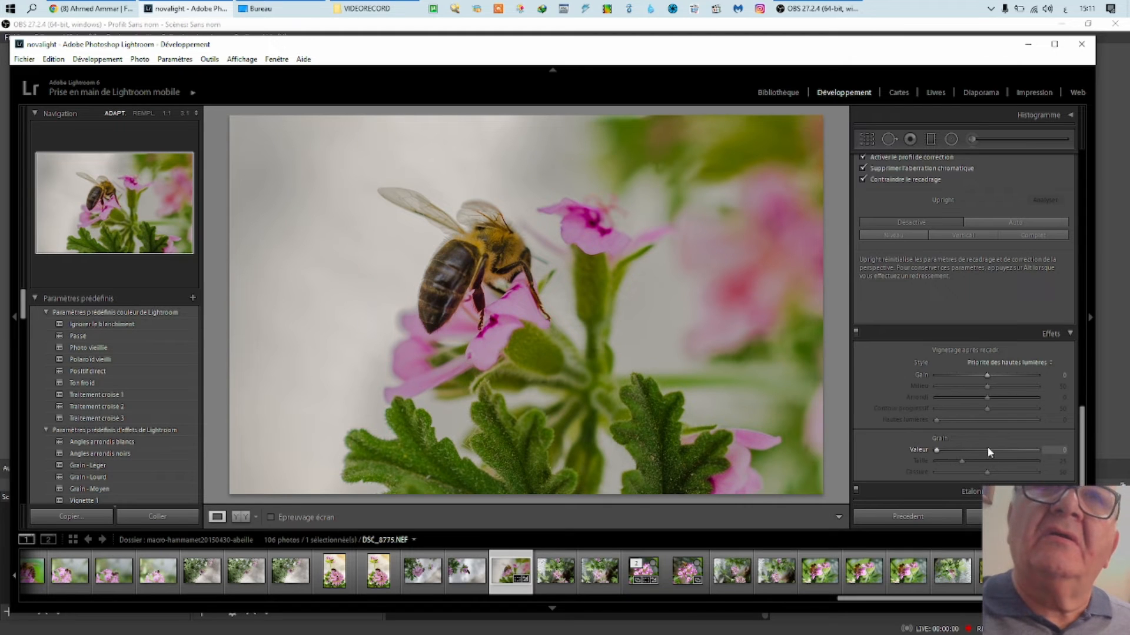
scroll(987, 445, "up", 3)
scroll(988, 439, "down", 3)
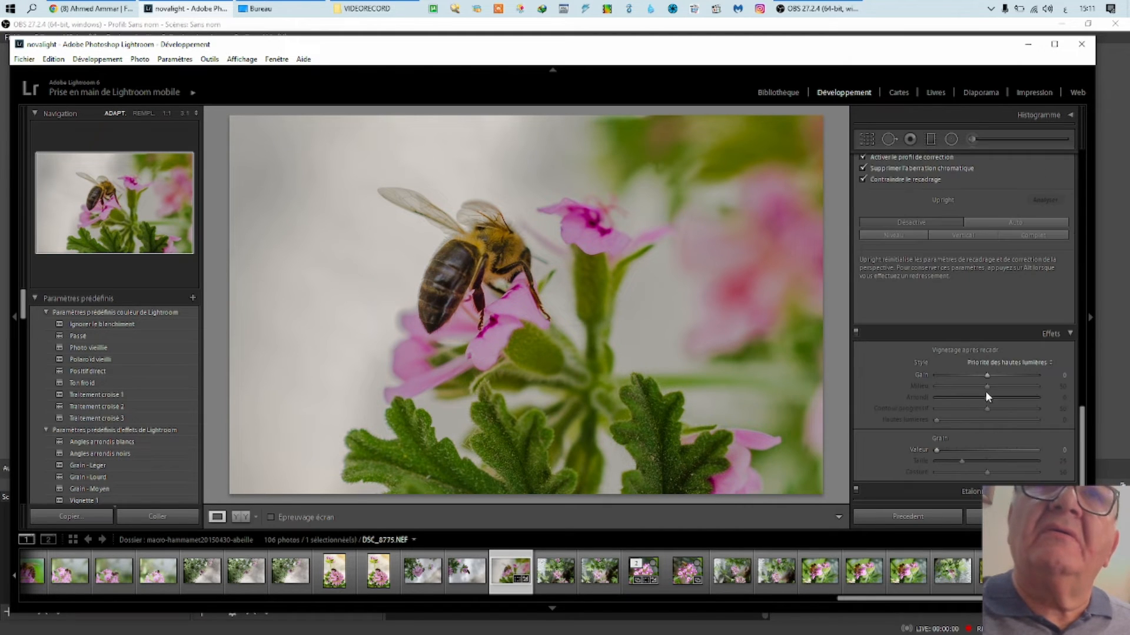
mouse_move(986, 375)
left_mouse_down()
mouse_move(944, 380)
mouse_move(1015, 394)
mouse_move(948, 386)
mouse_move(981, 392)
left_mouse_up()
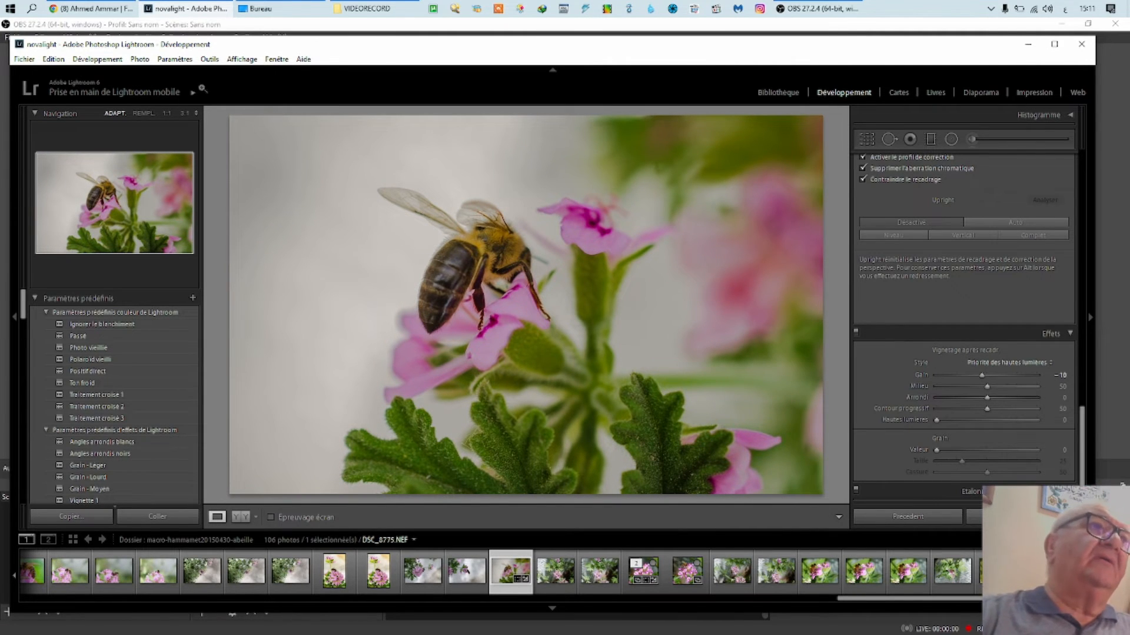
- Narrow the crop on both sides of the bee to a nearly square frame and apply it
left_click(209, 59)
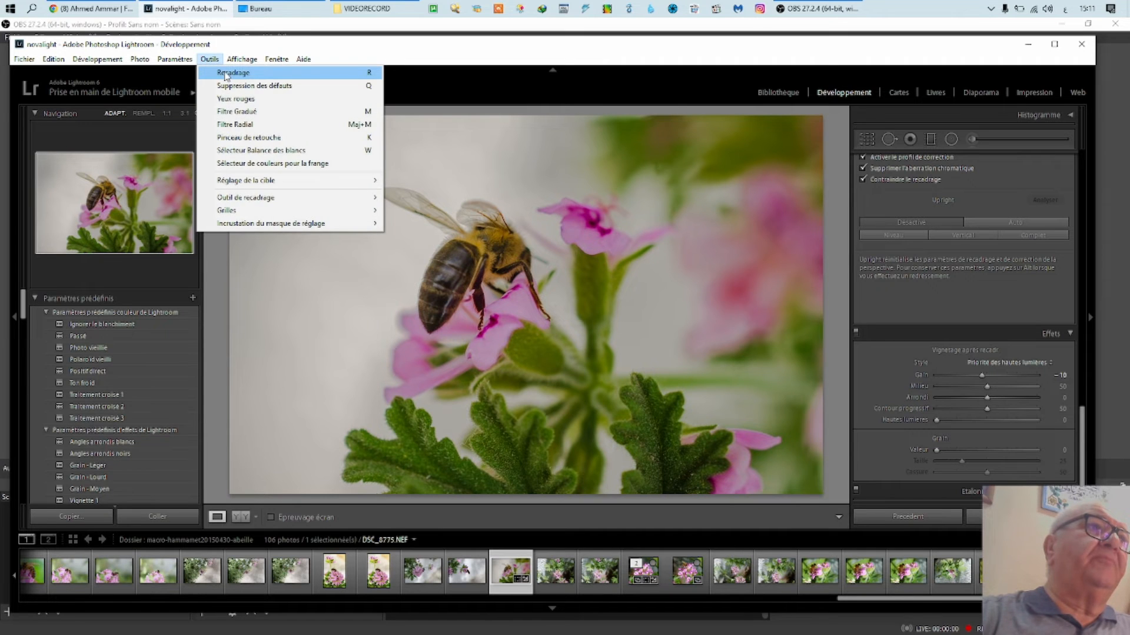
left_click(226, 73)
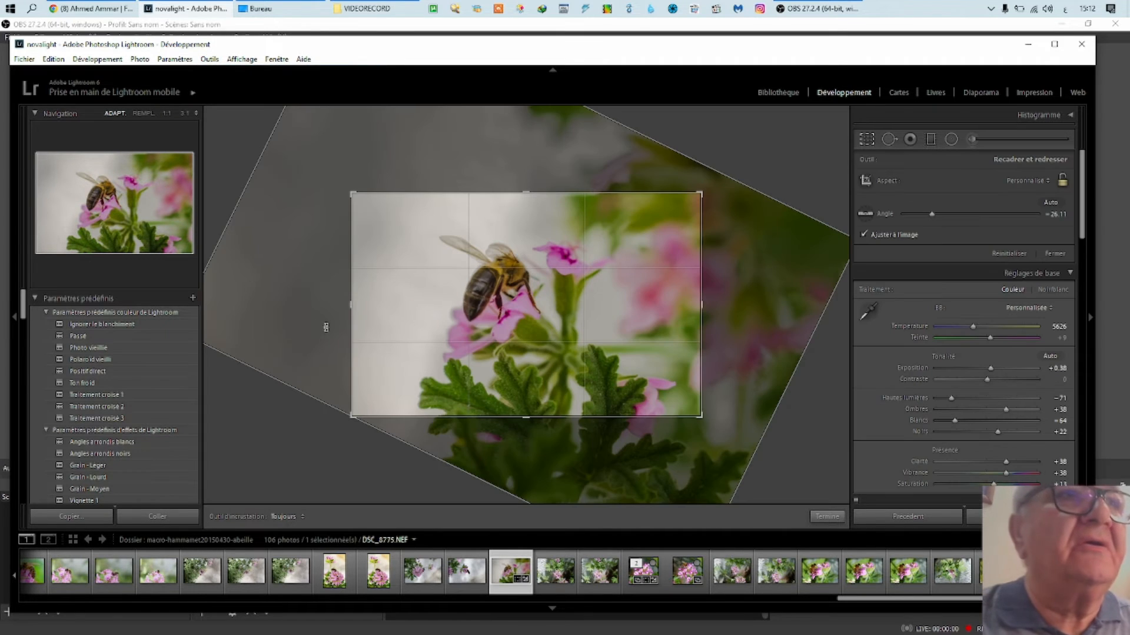
left_click_drag(352, 322, 399, 325)
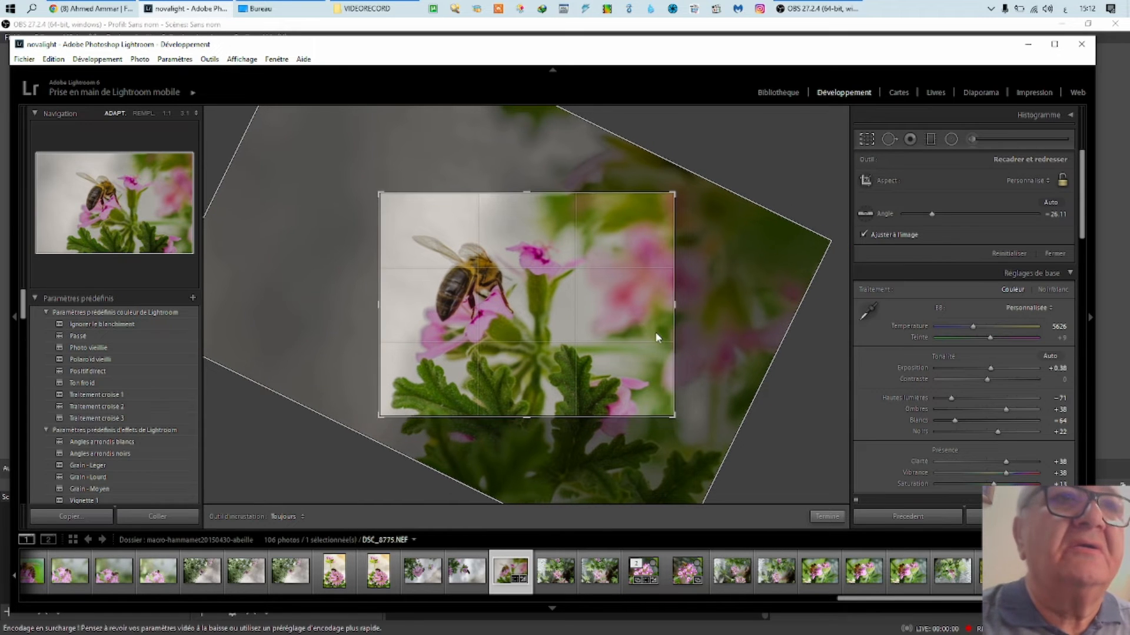
left_click_drag(675, 307, 642, 307)
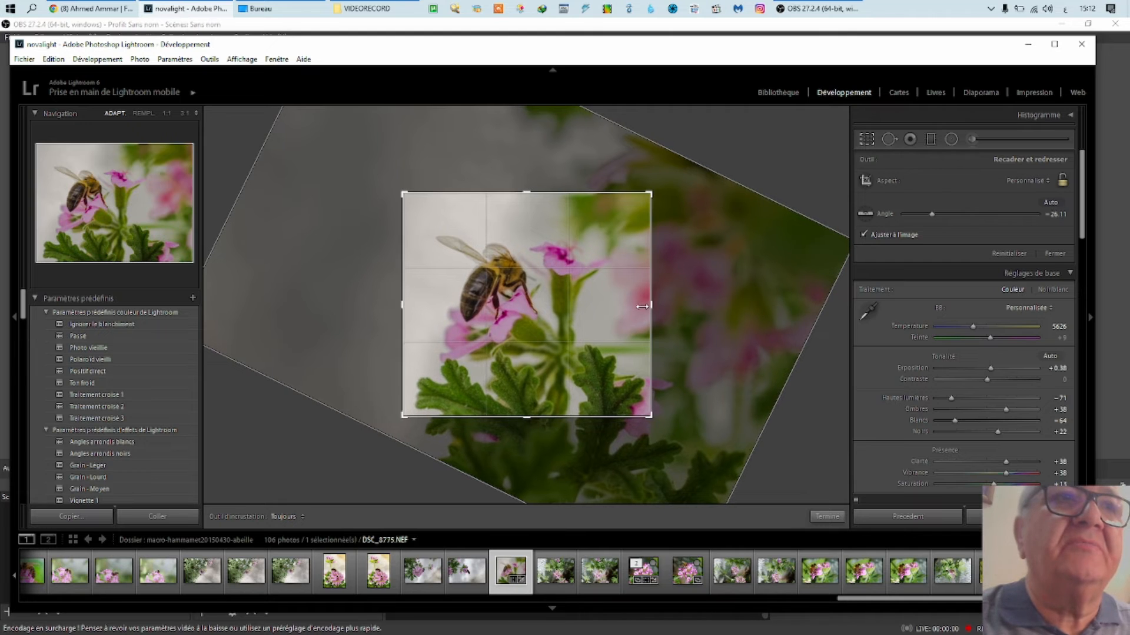
key("Return")
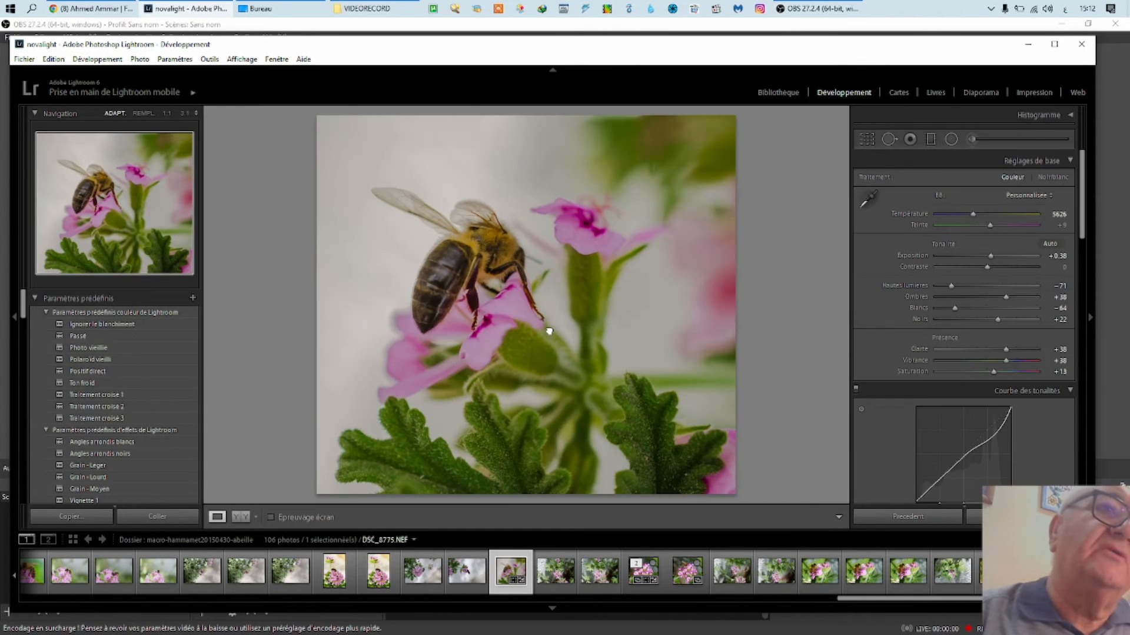
- Examine the bee's legs and the pink petals at 1:1 magnification, then return to the fitted view
left_click(549, 331)
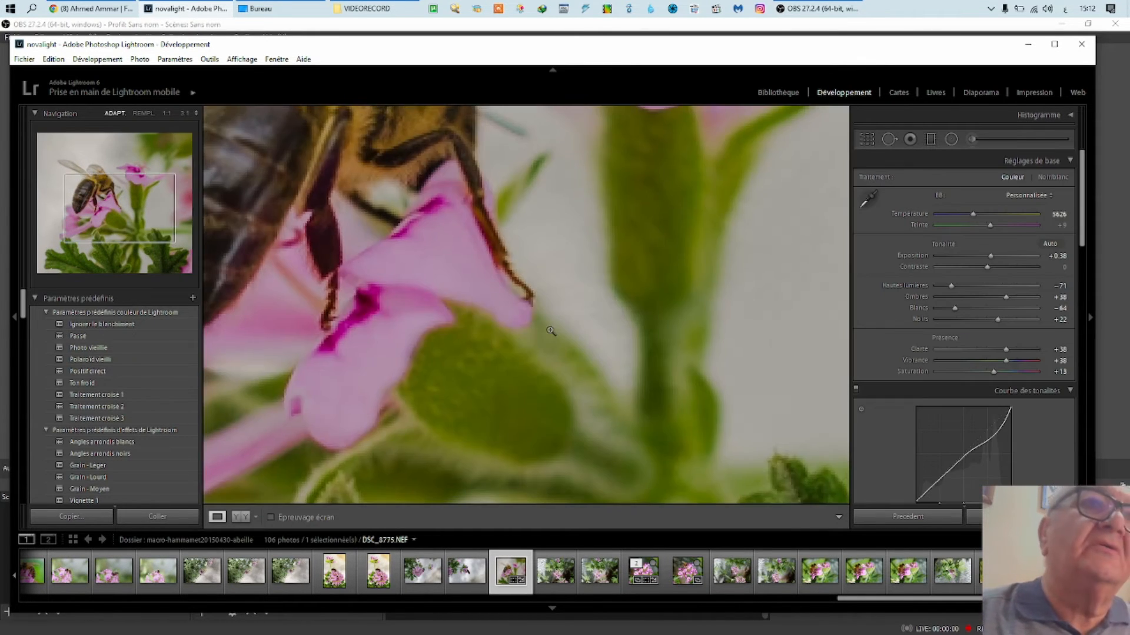
left_click(548, 327)
left_click(547, 326)
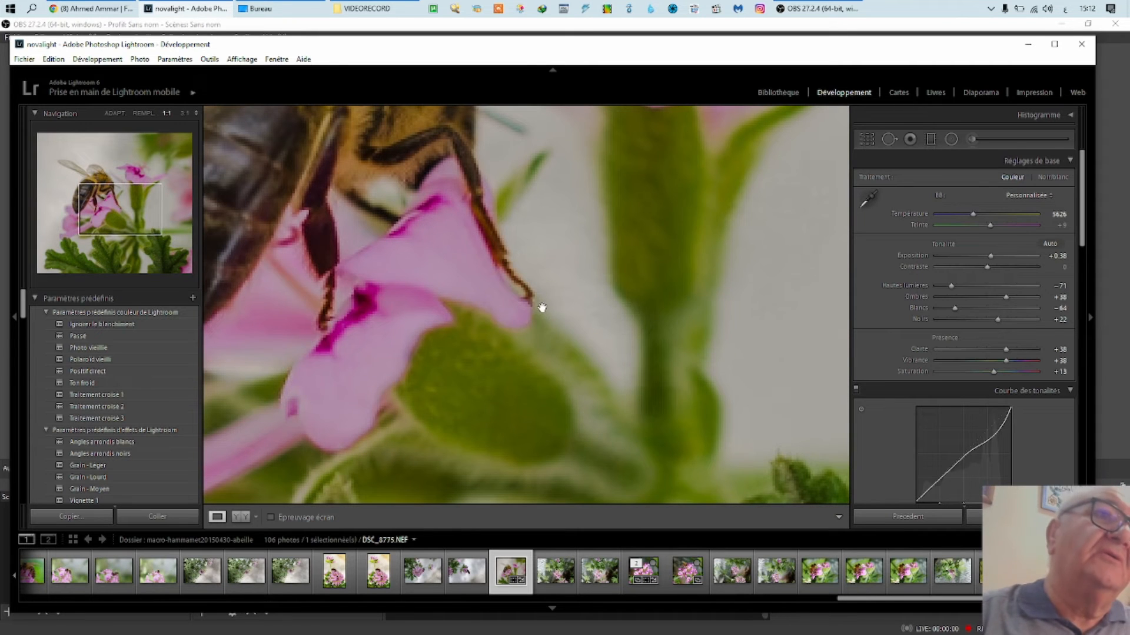
left_click(485, 298)
left_click(486, 297)
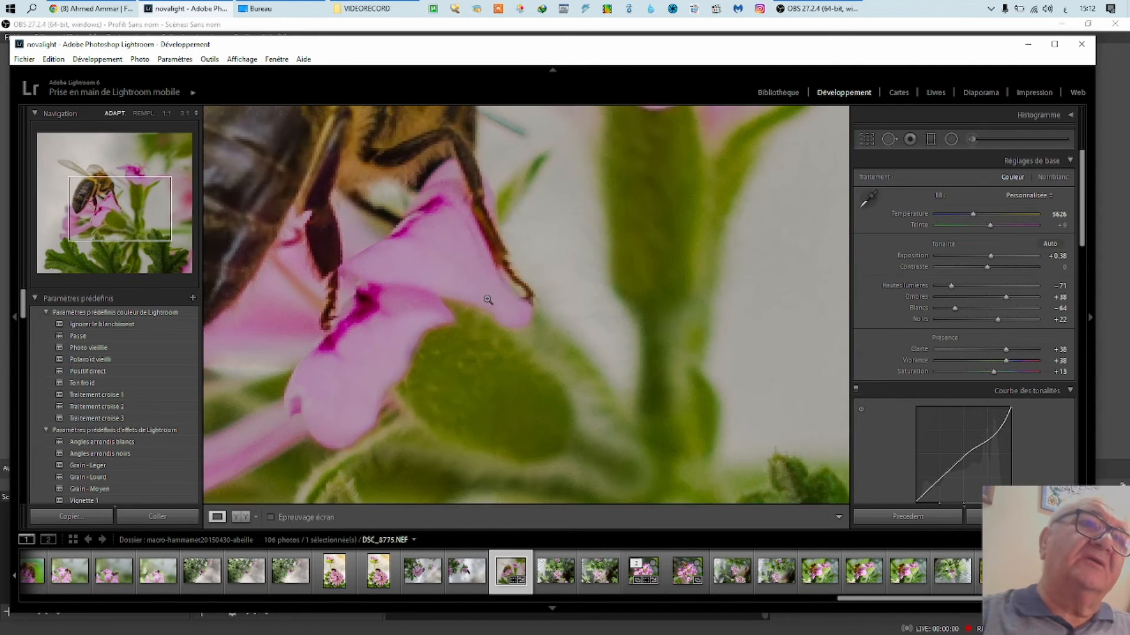
left_click(486, 297)
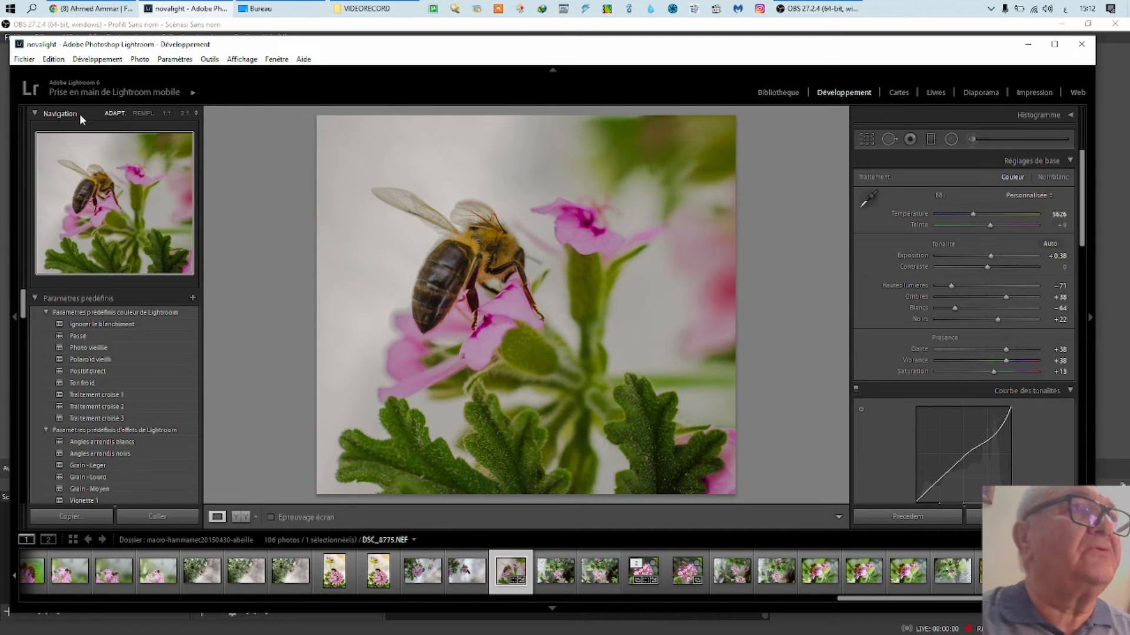
- Export the photo as a JPG to the light-work folder, with PhotoFiltre Studio X opening it after export
left_click(24, 58)
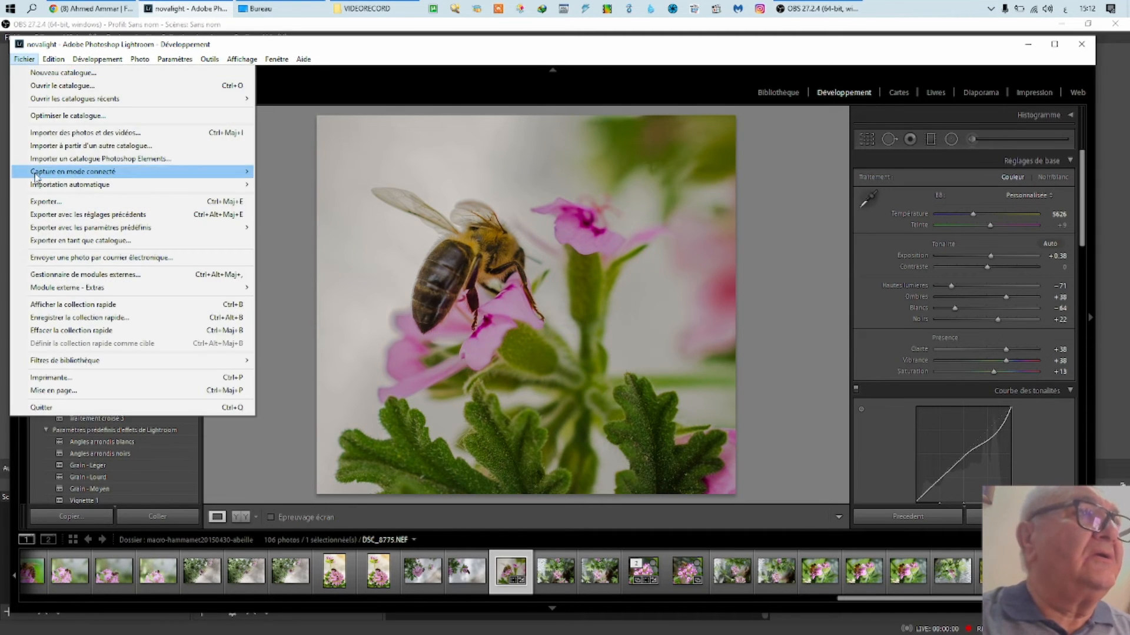
left_click(58, 203)
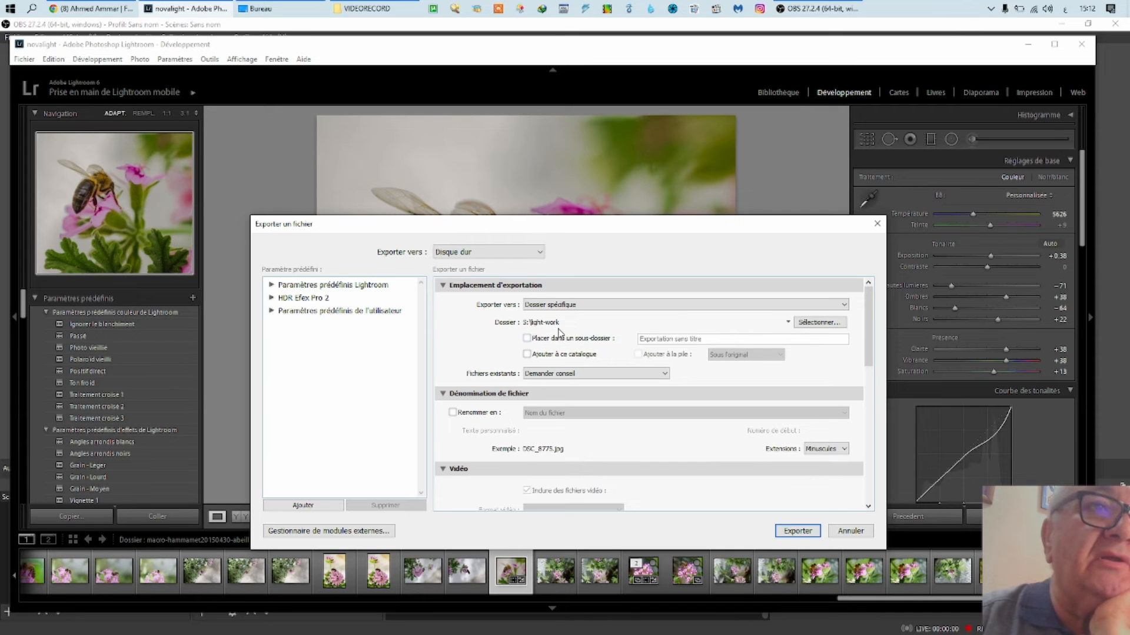
scroll(637, 385, "down", 10)
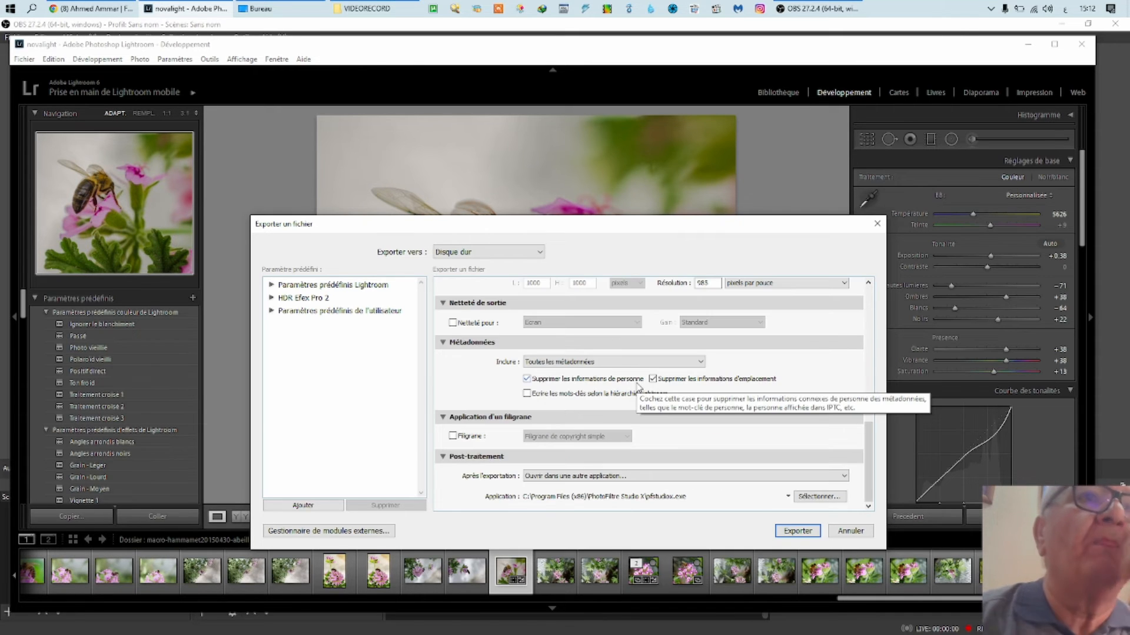
scroll(638, 386, "up", 3)
scroll(638, 386, "down", 3)
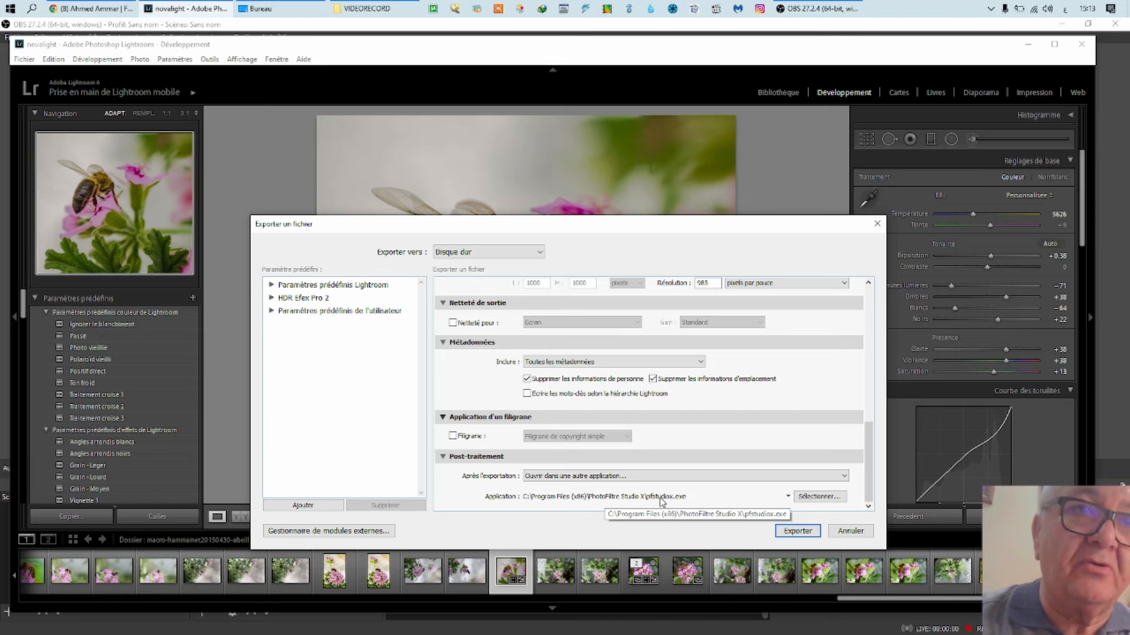
left_click(792, 533)
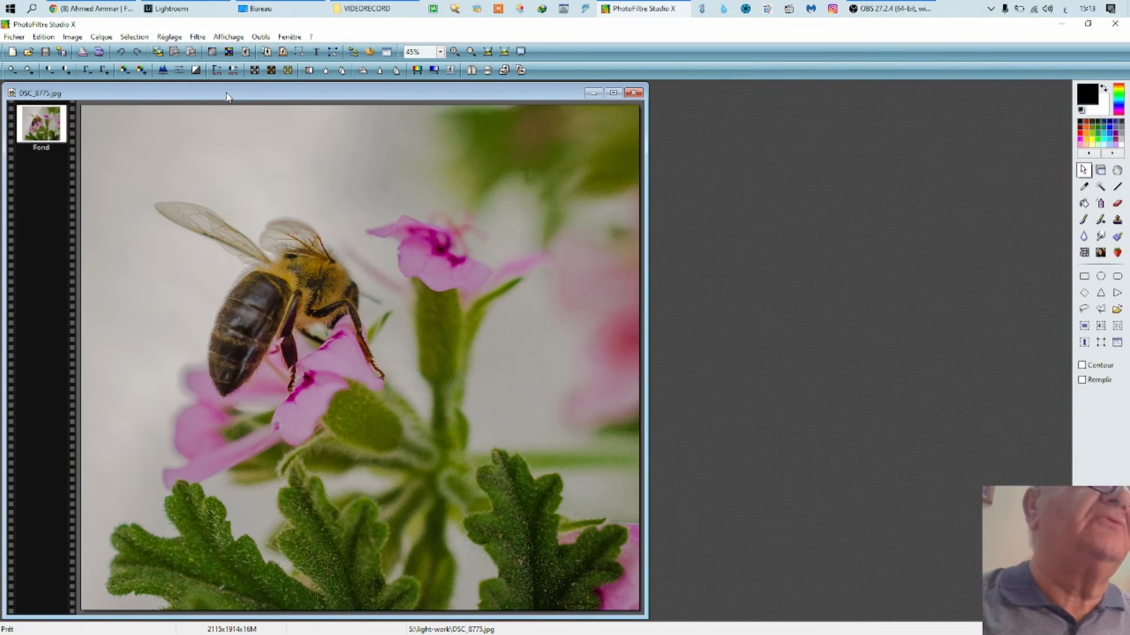
- Maximize the bee photo's image window and blur the whole photo with three passes of the Flou filter
double_click(227, 94)
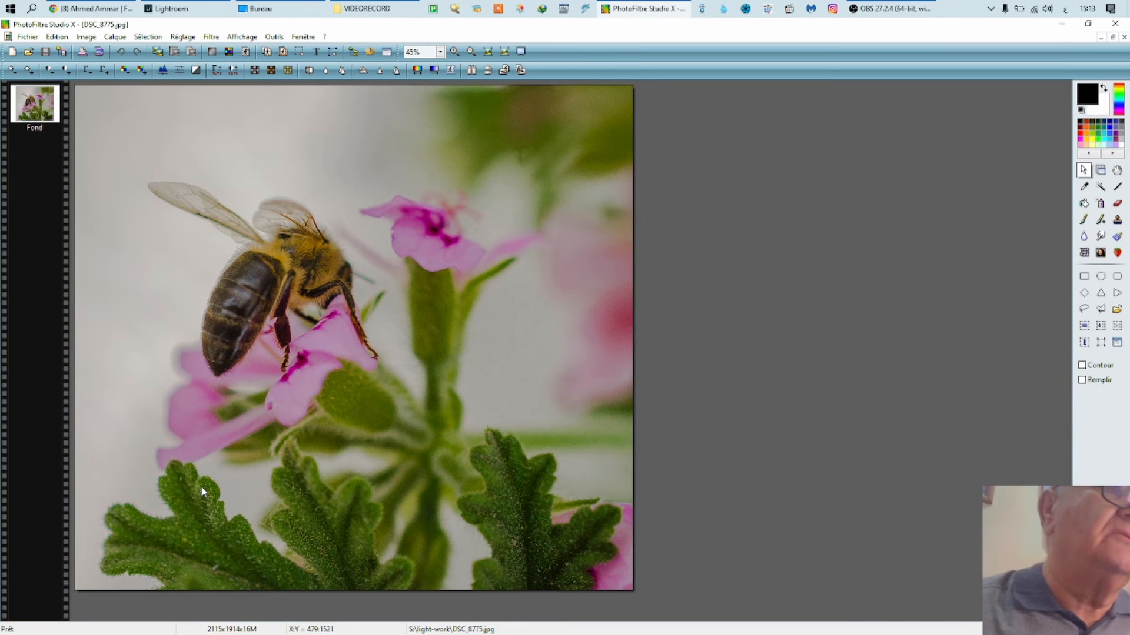
left_click(274, 38)
mouse_move(211, 36)
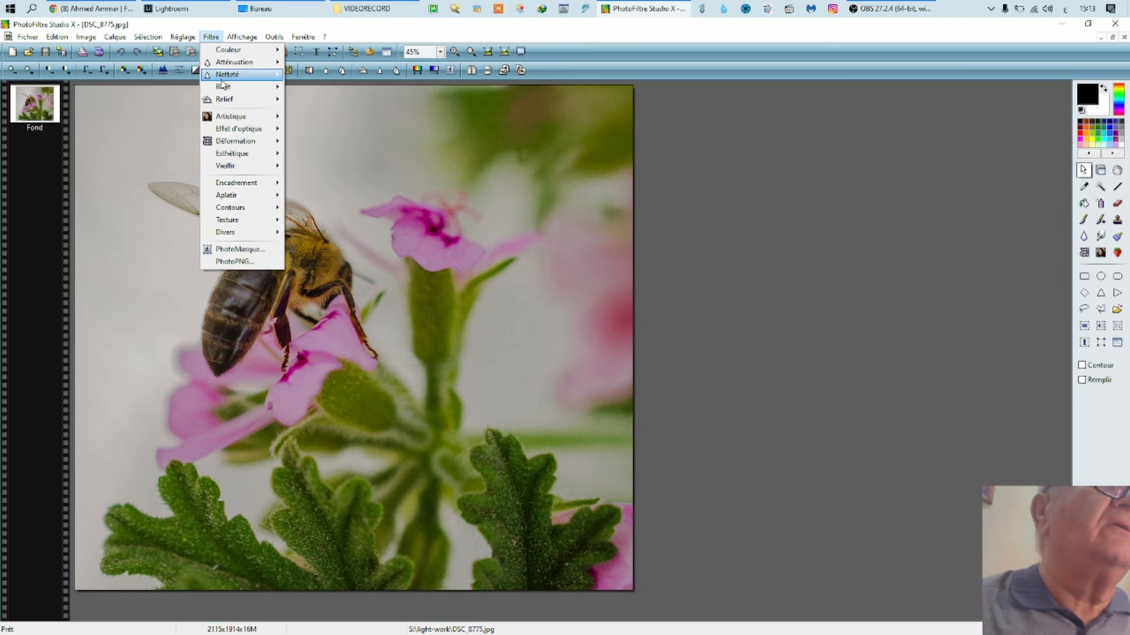
mouse_move(227, 64)
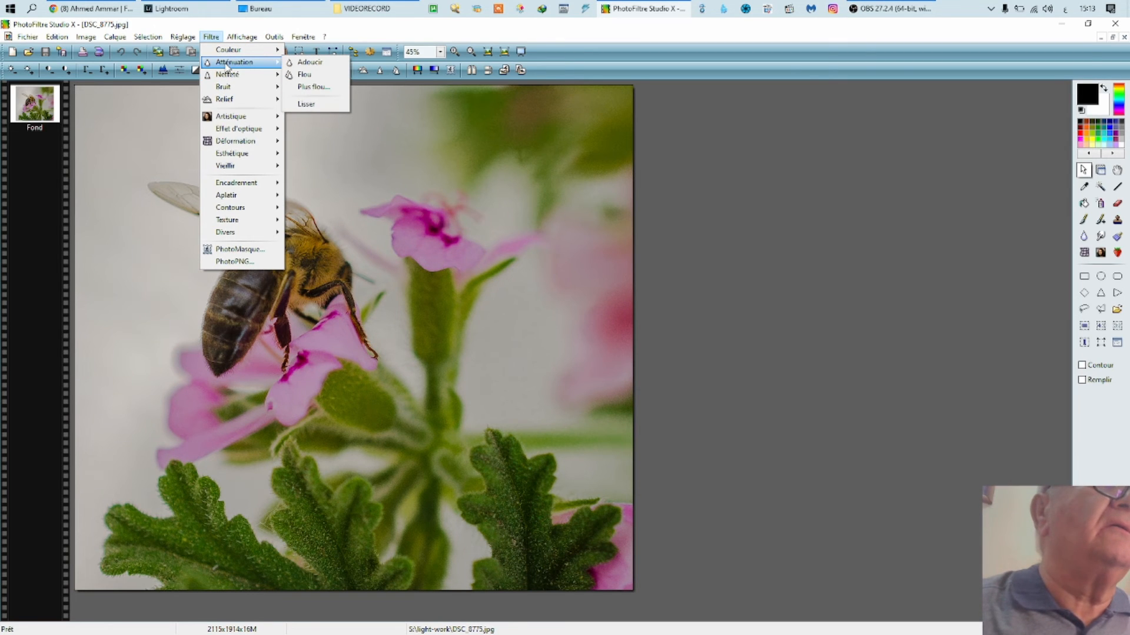
left_click(305, 75)
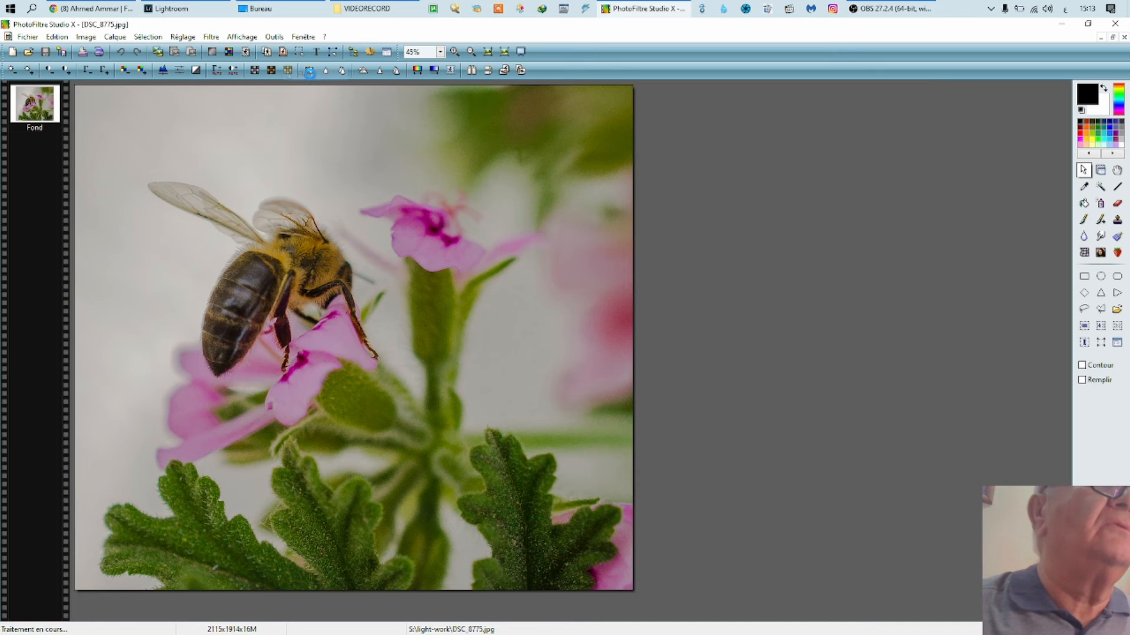
left_click(210, 37)
mouse_move(248, 62)
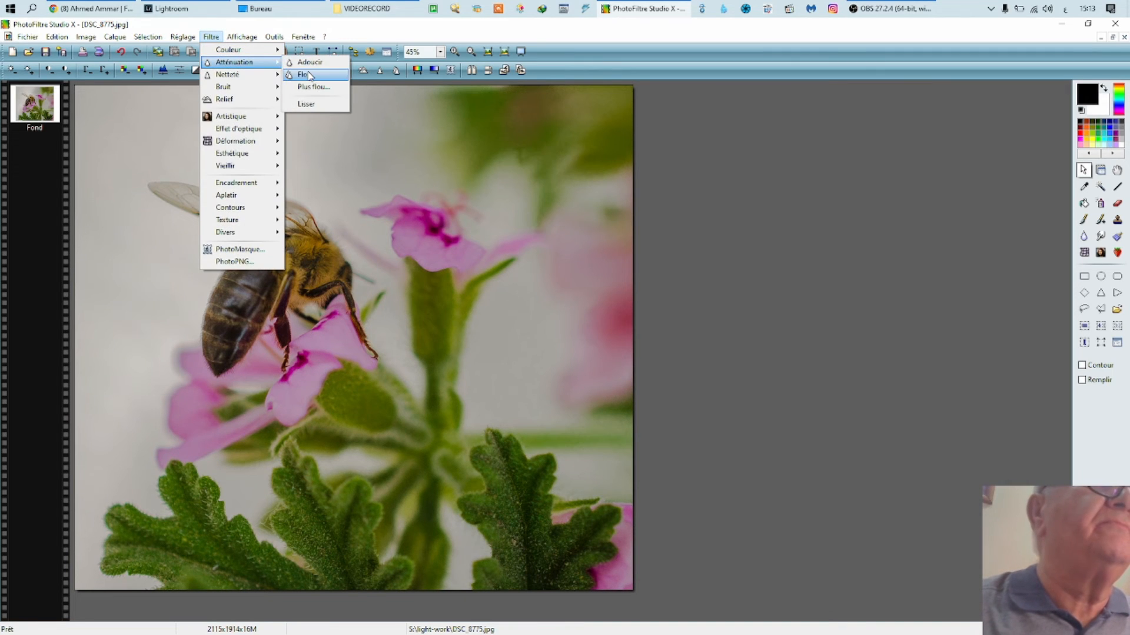
left_click(309, 77)
left_click(211, 37)
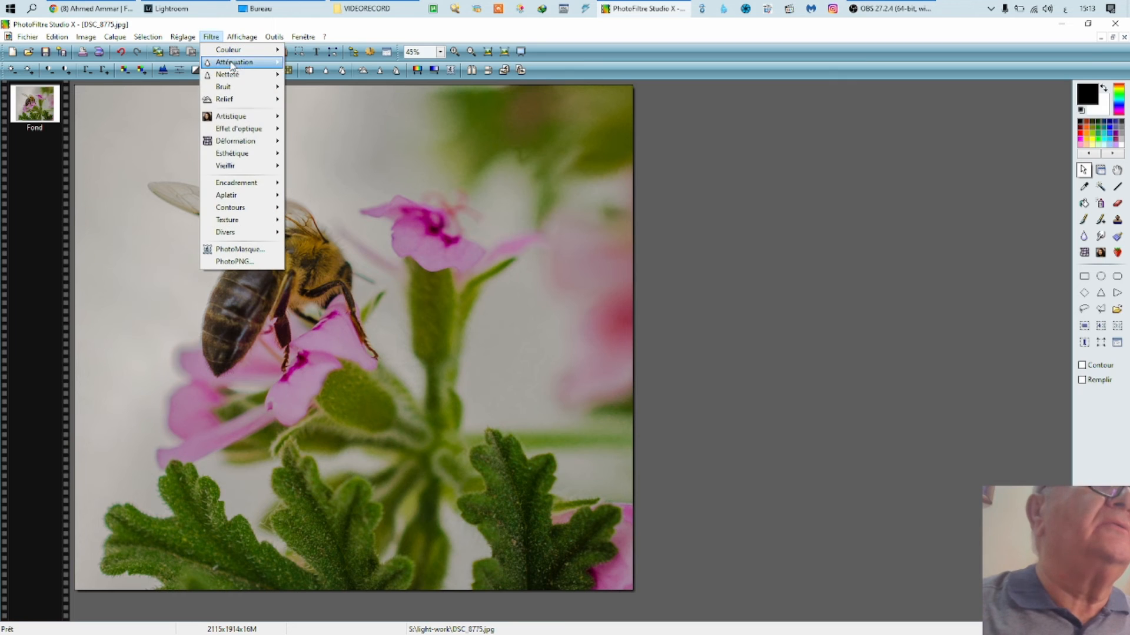
mouse_move(237, 65)
left_click(305, 75)
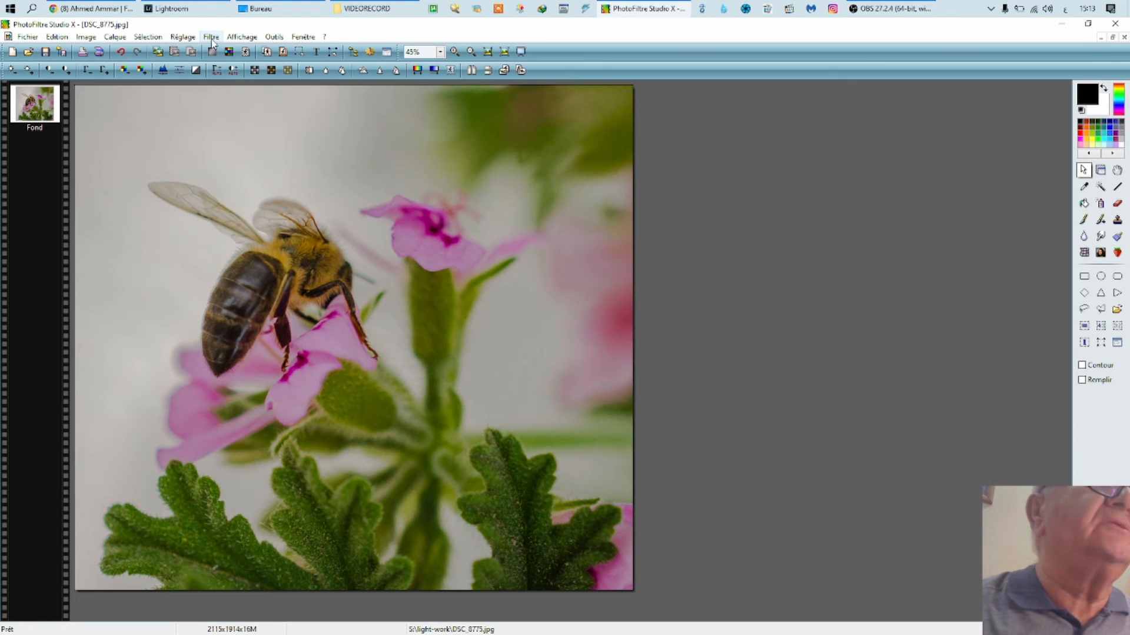
- Soften the whole bee photo with one pass of the Adoucir filter
left_click(212, 37)
mouse_move(222, 63)
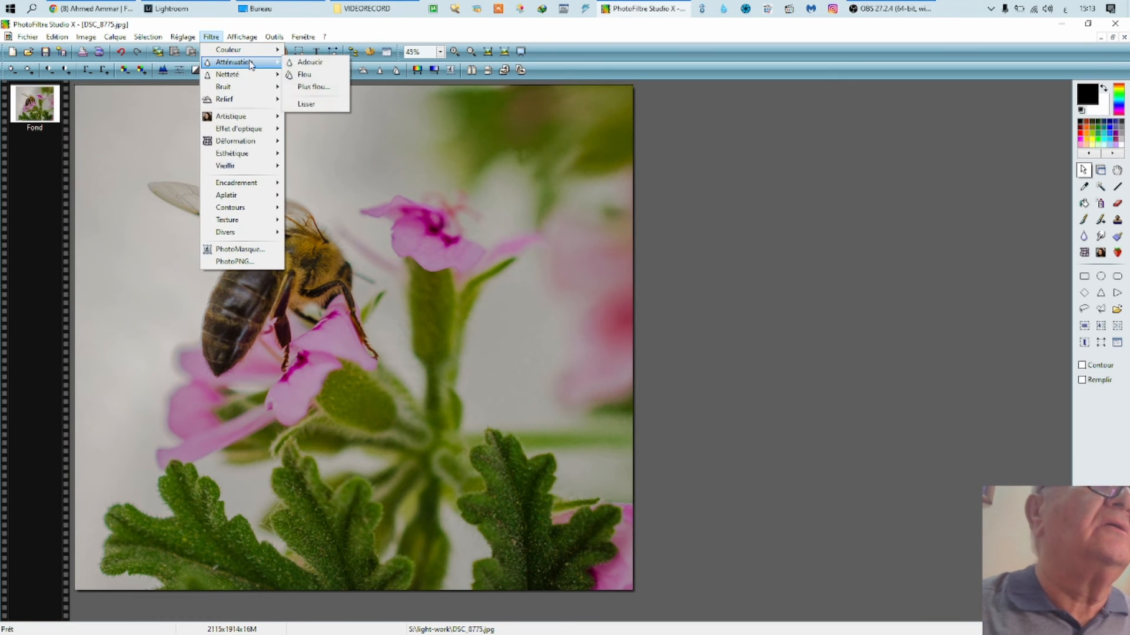
left_click(299, 62)
- Sharpen the edges across the bee photo with two passes of the Contours plus nets filter
left_click(211, 37)
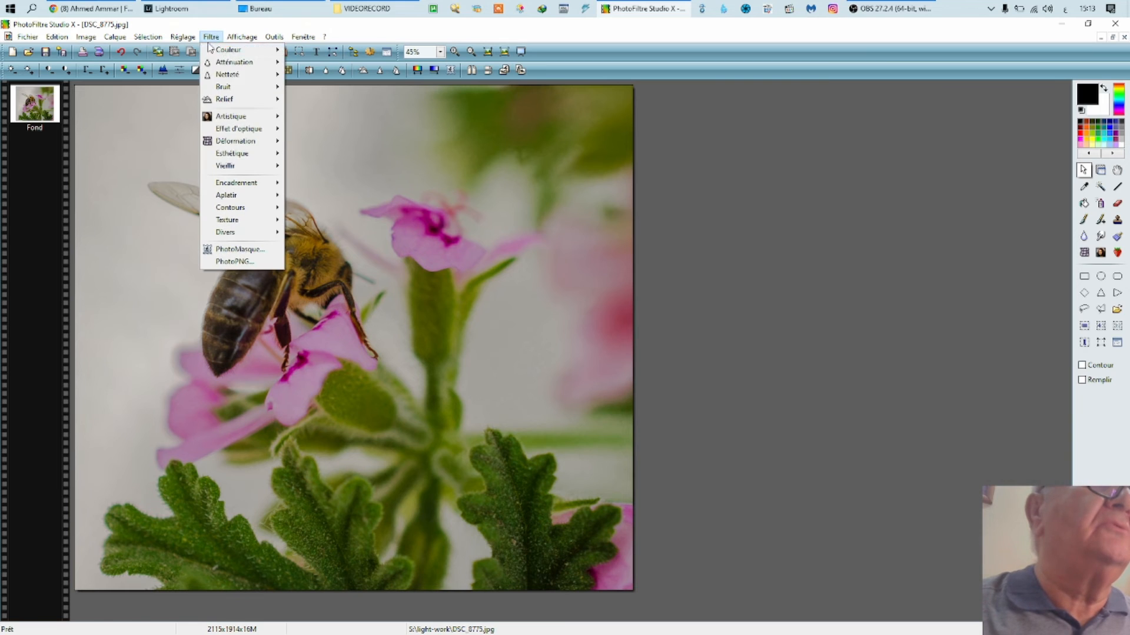
mouse_move(222, 76)
left_click(333, 74)
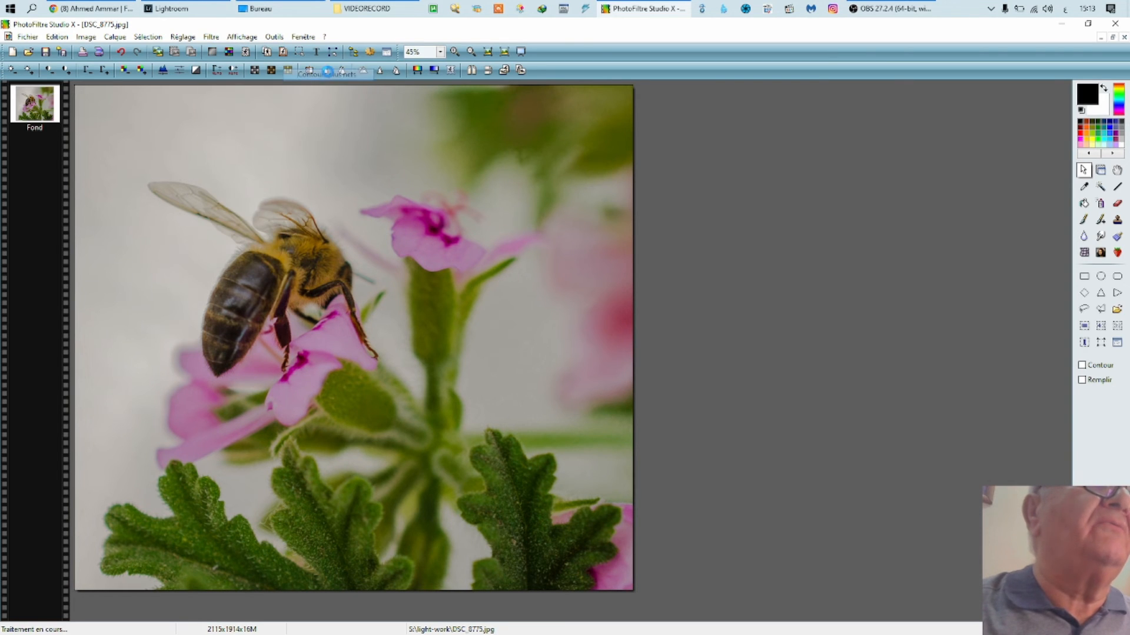
left_click(211, 37)
mouse_move(222, 75)
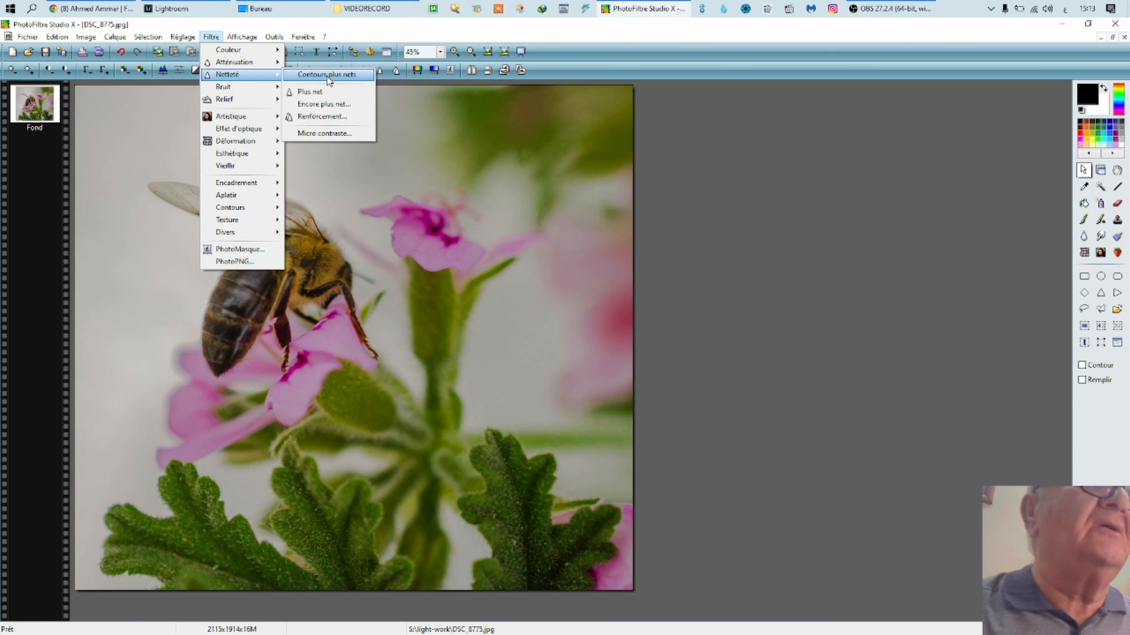
left_click(328, 77)
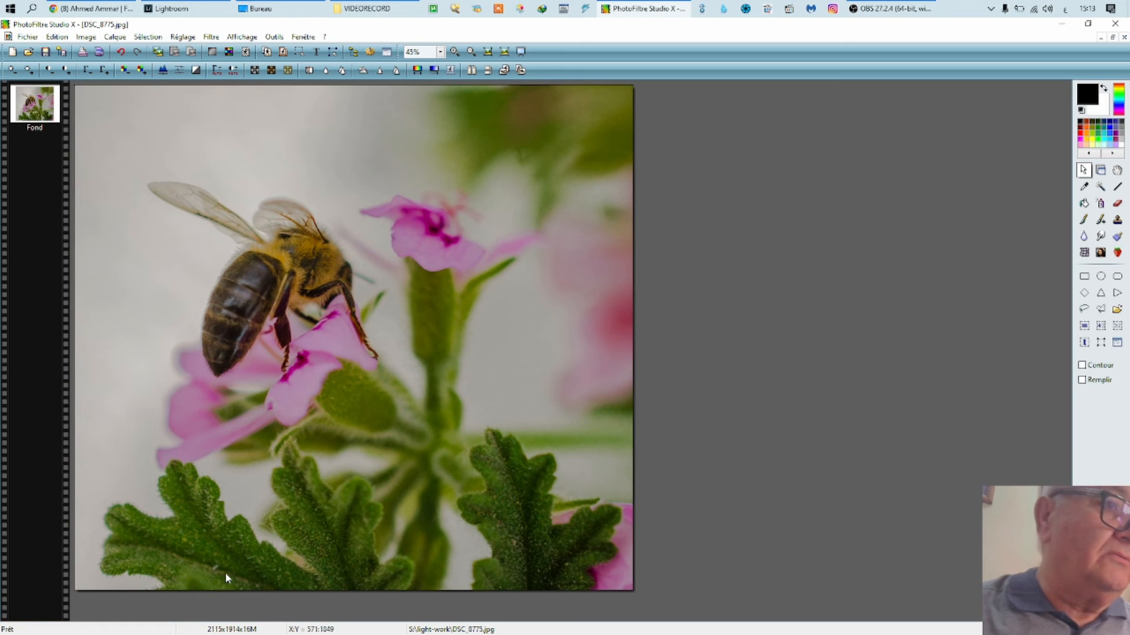
- Activate the Clone Stamp tool for retouching the bee photo and set its radius to 25
scroll(220, 575, "up", 1)
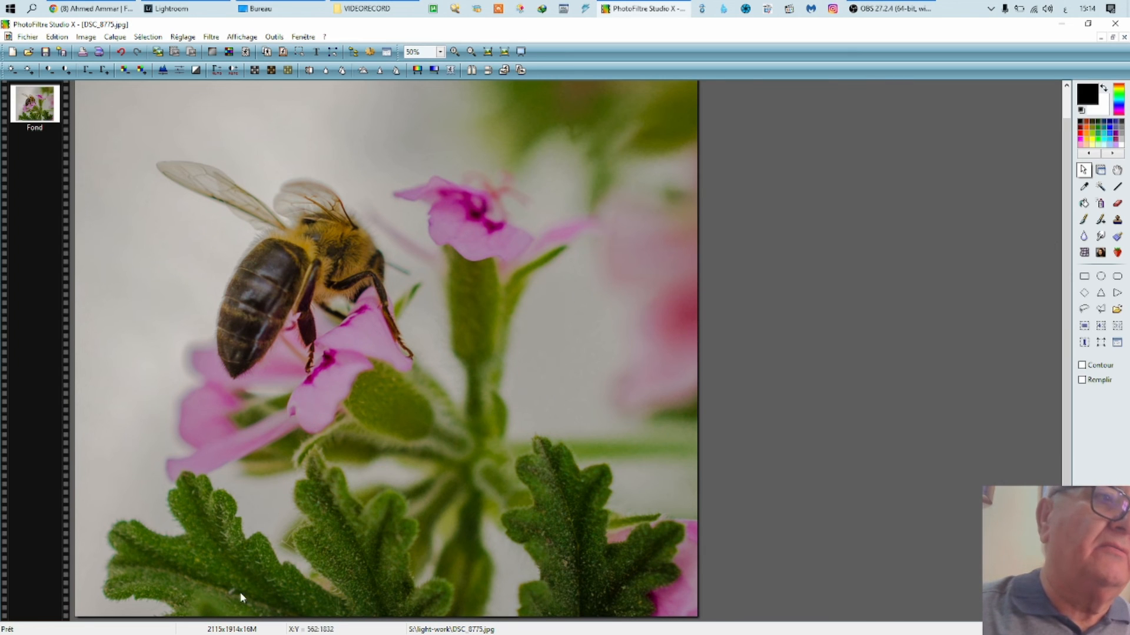
left_click(1117, 220)
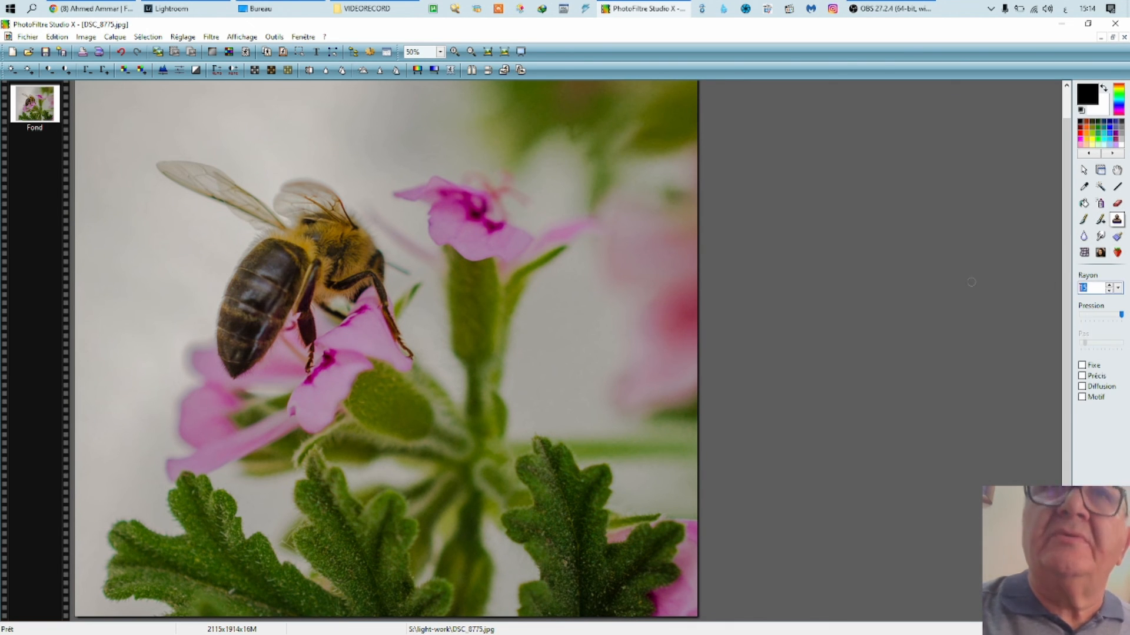
type("25")
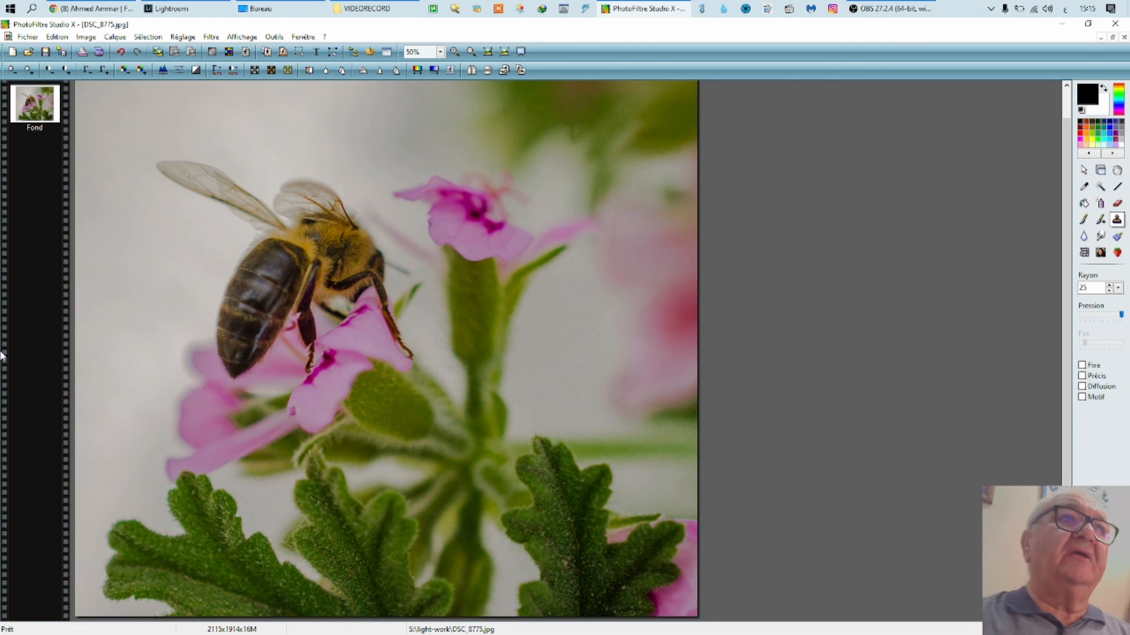
- Save the edited bee photo
scroll(151, 345, "down", 1)
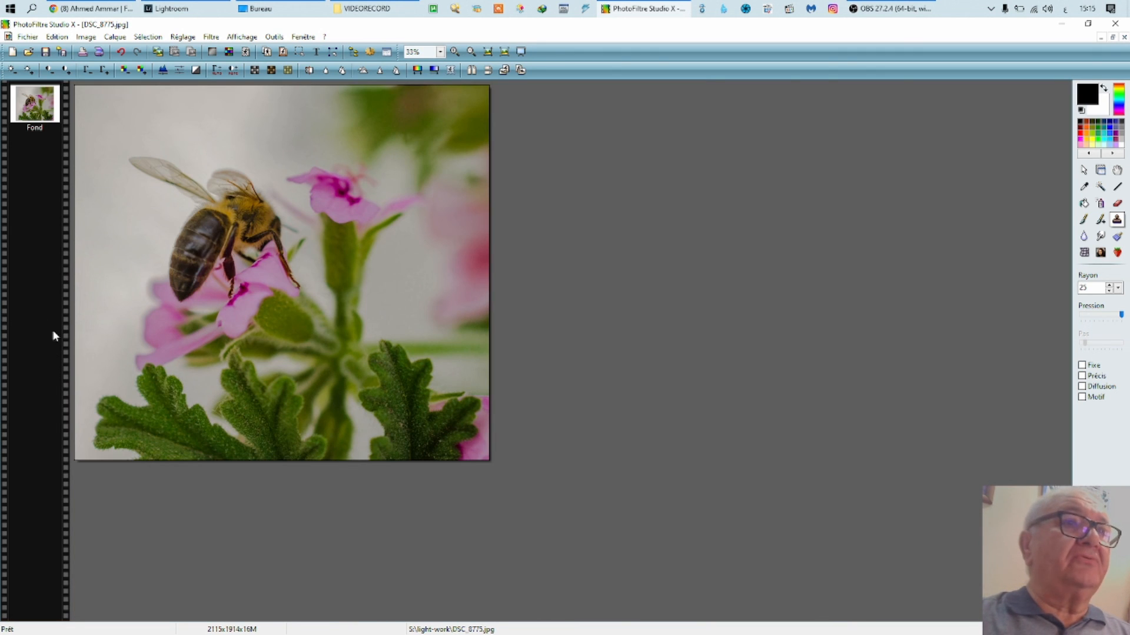
left_click(21, 37)
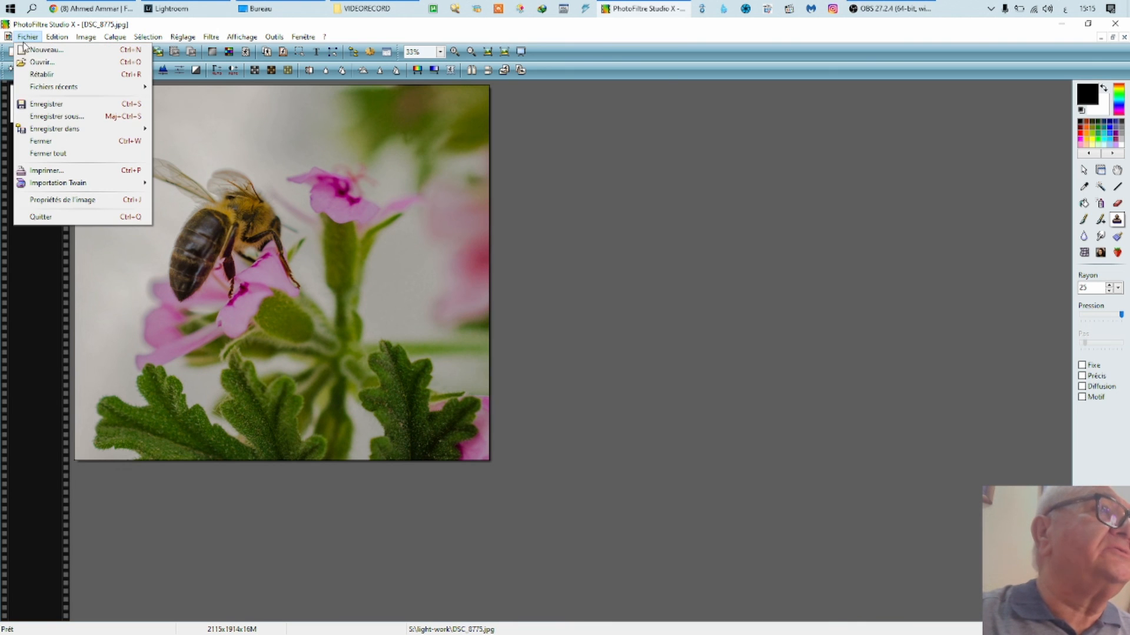